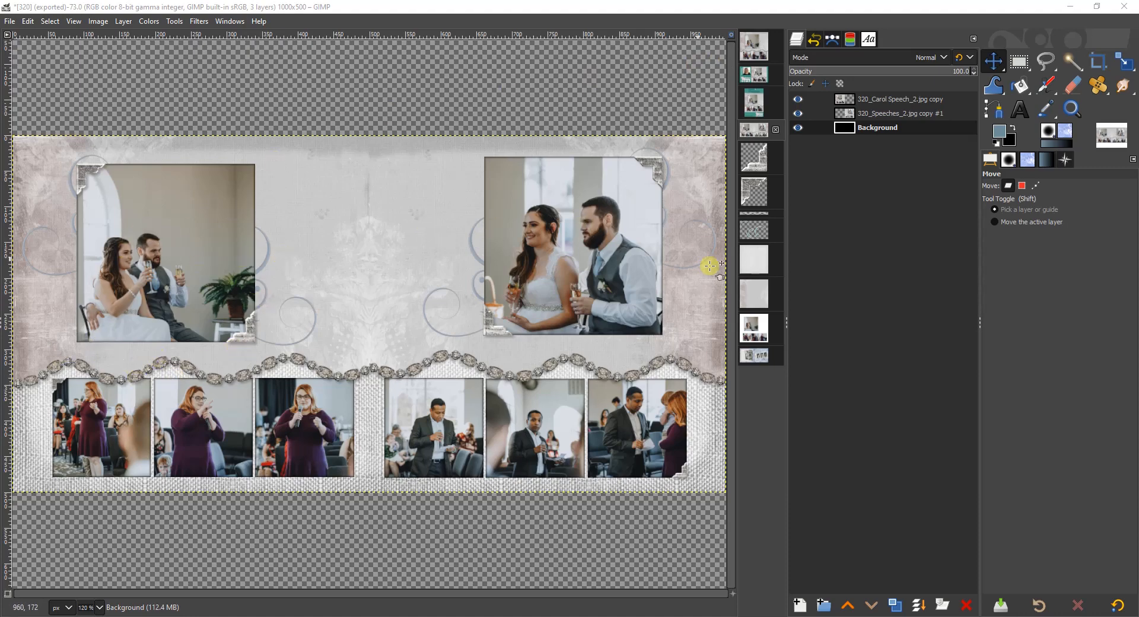
Step: Copy the SilviaRomeo_OpalAndOnyx_Paper01 paper into the 3600x3600 photo layout as a new layer
left_click(759, 329)
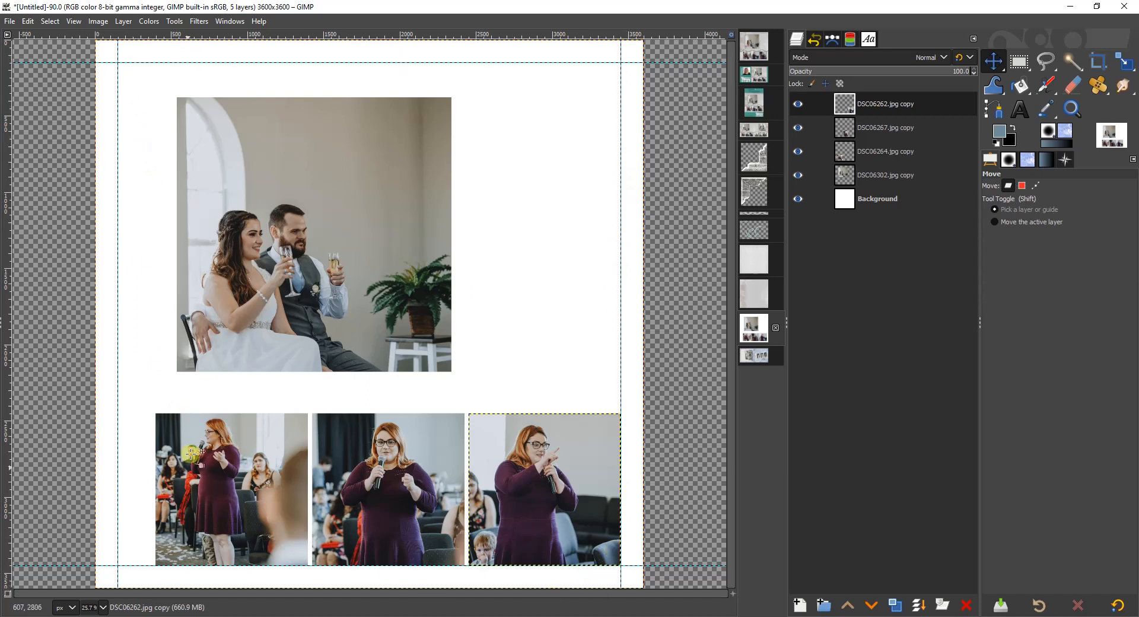
left_click(762, 264)
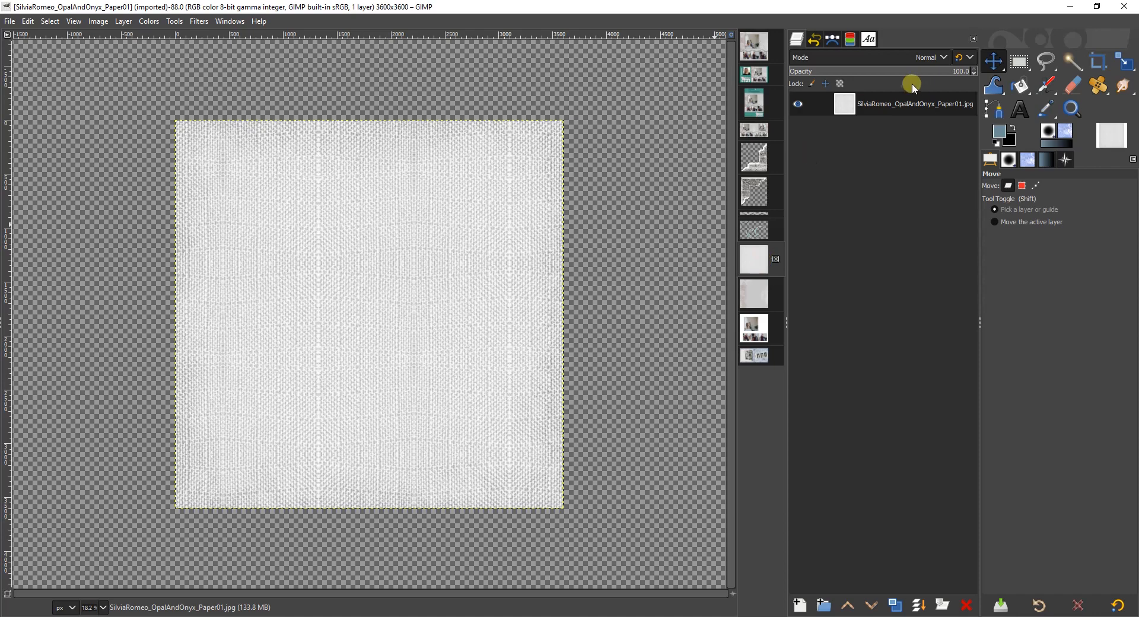
left_click_drag(897, 106, 482, 401)
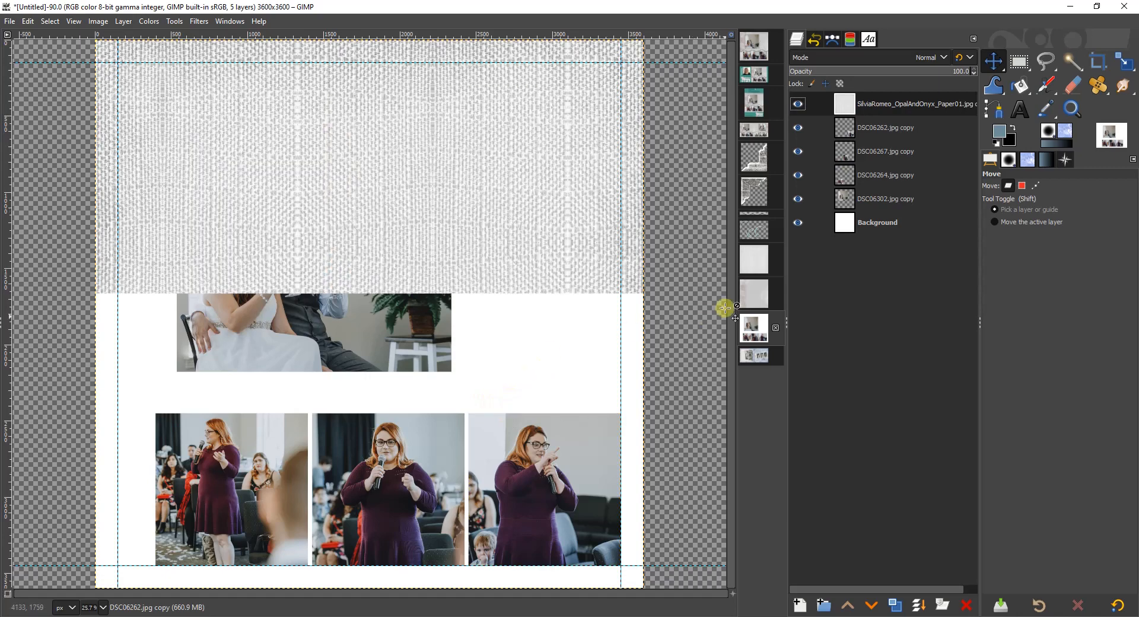
Step: Add the ldw_JaD-pp9 paper to the photo layout and stack both papers beneath the photos, with ldw_JaD-pp9 above Paper01
left_click(744, 295)
left_click_drag(876, 105, 488, 373)
left_click_drag(873, 119, 869, 235)
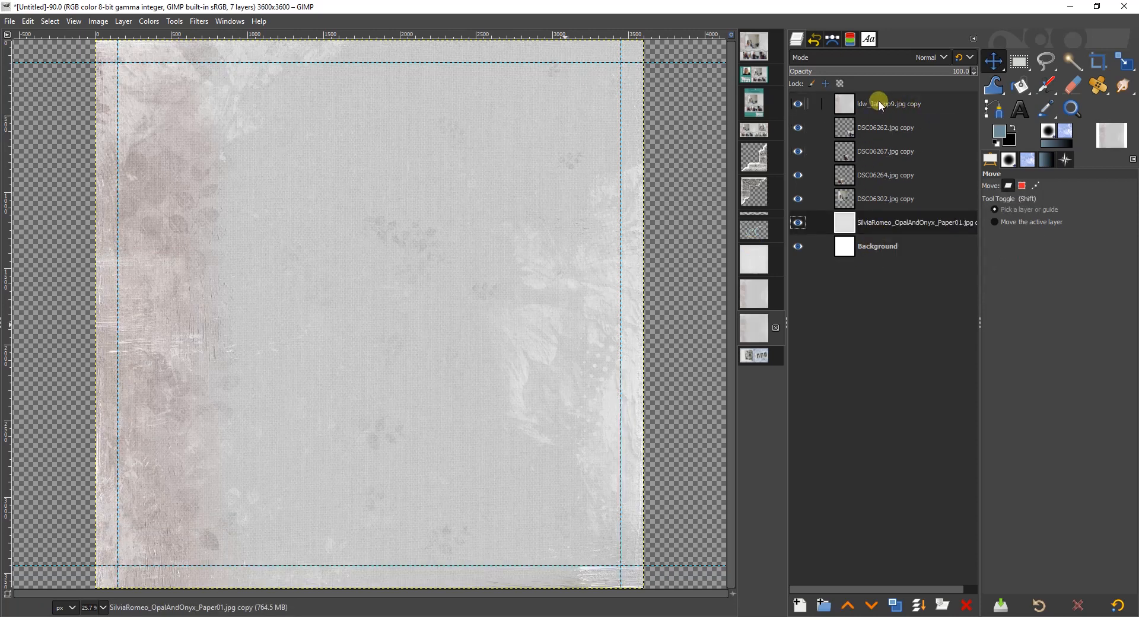
left_click_drag(877, 102, 876, 209)
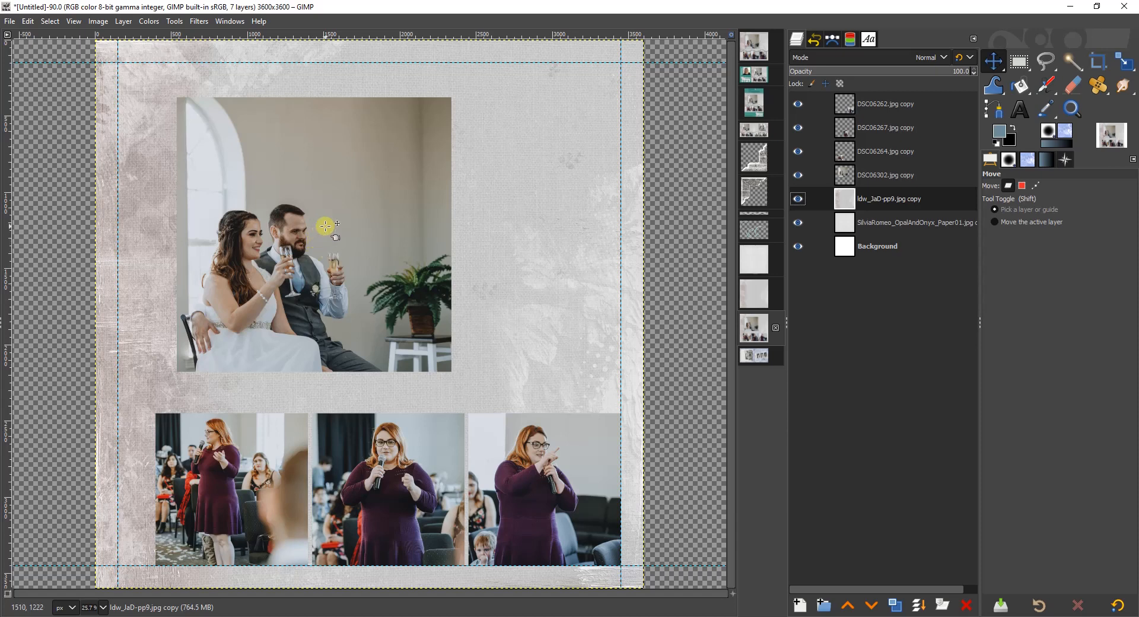
Step: Add the SilviaRomeo_OpalAndOnyx_Beads border to the layout and move it down to span the gap above the three lower photos
left_click(757, 209)
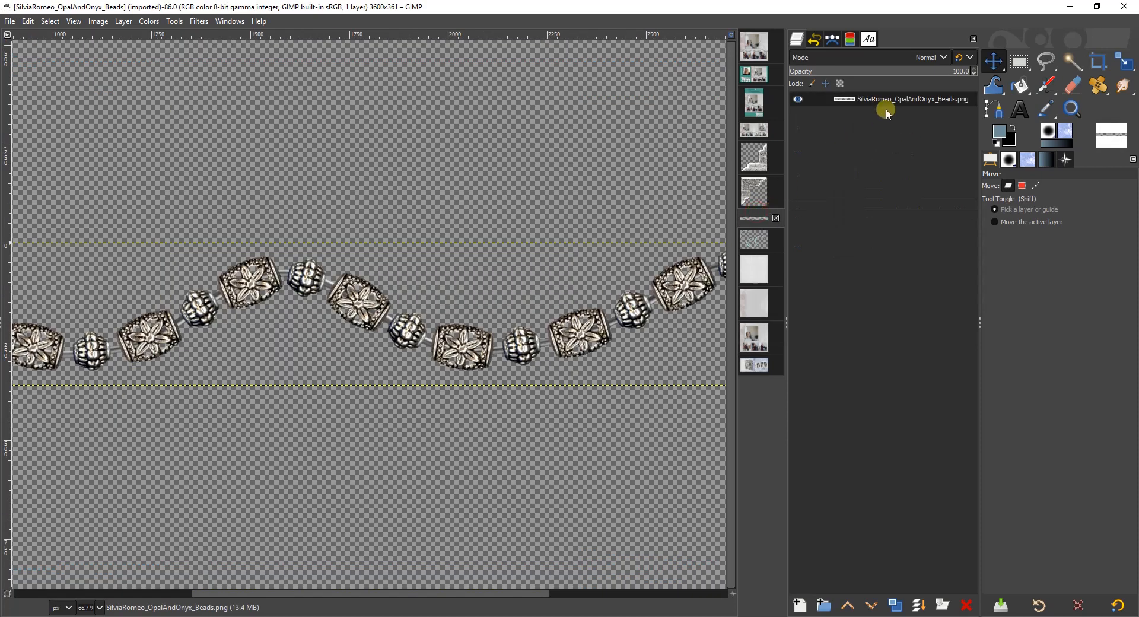
left_click_drag(893, 99, 542, 325)
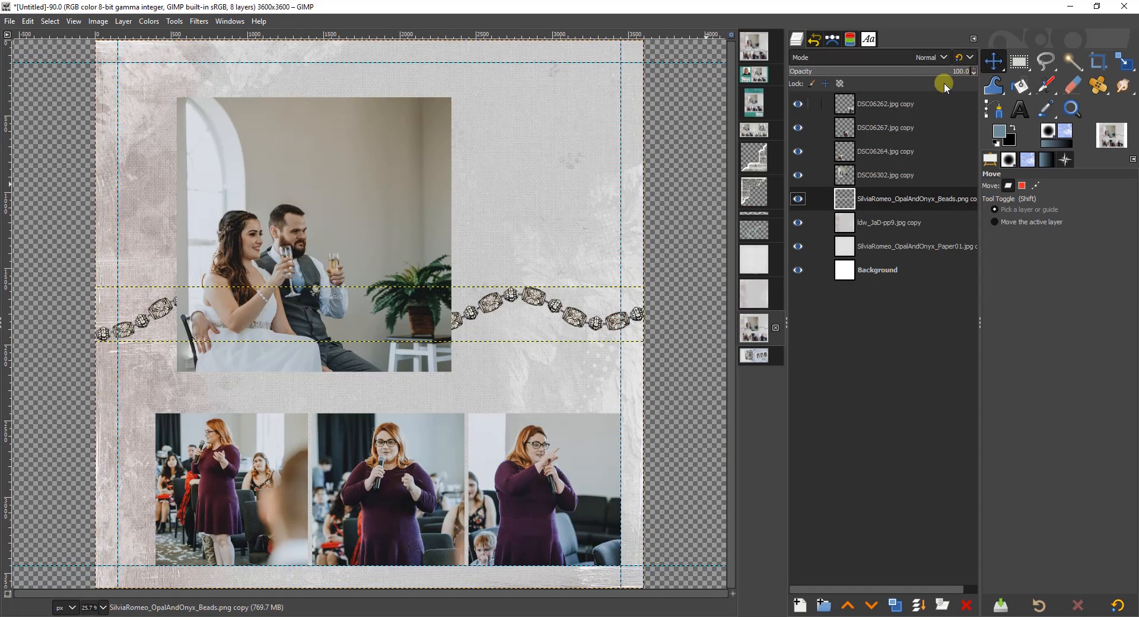
left_click_drag(545, 307, 547, 395)
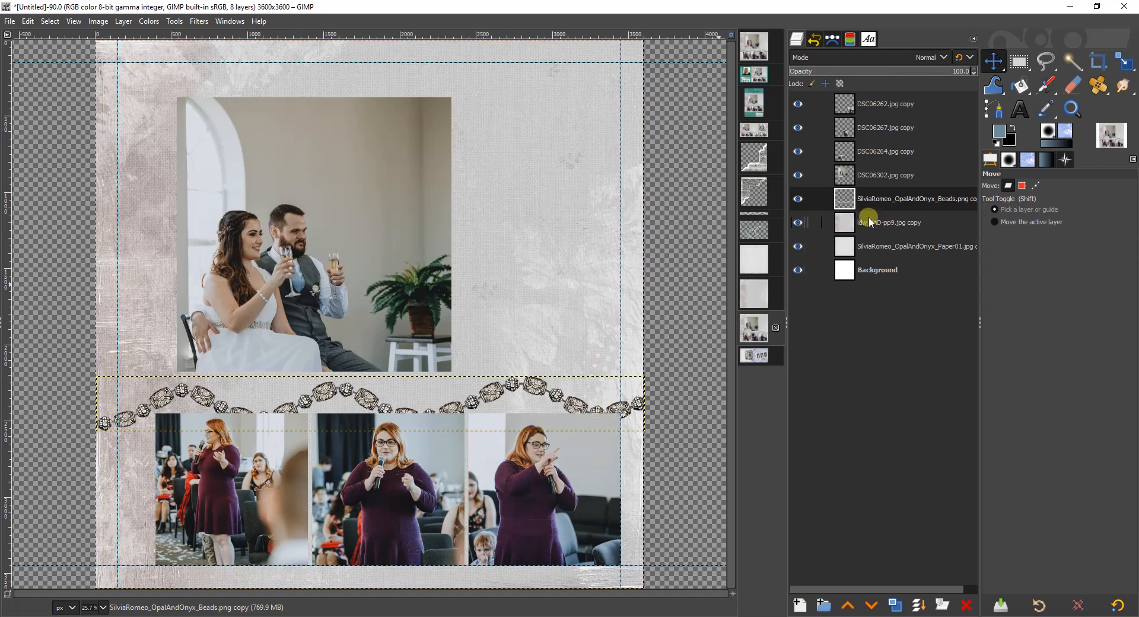
Step: Hide and reshow the ldw_JaD-pp9 paper to check the woven paper beneath, and zoom out to show space around the page
left_click(798, 222)
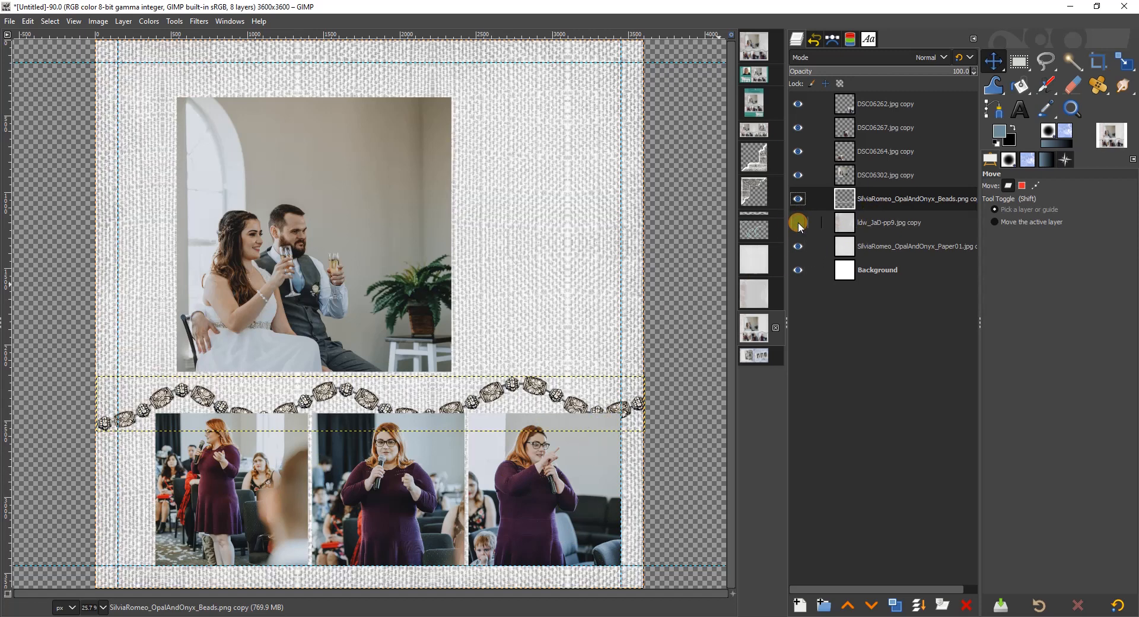
left_click(798, 222)
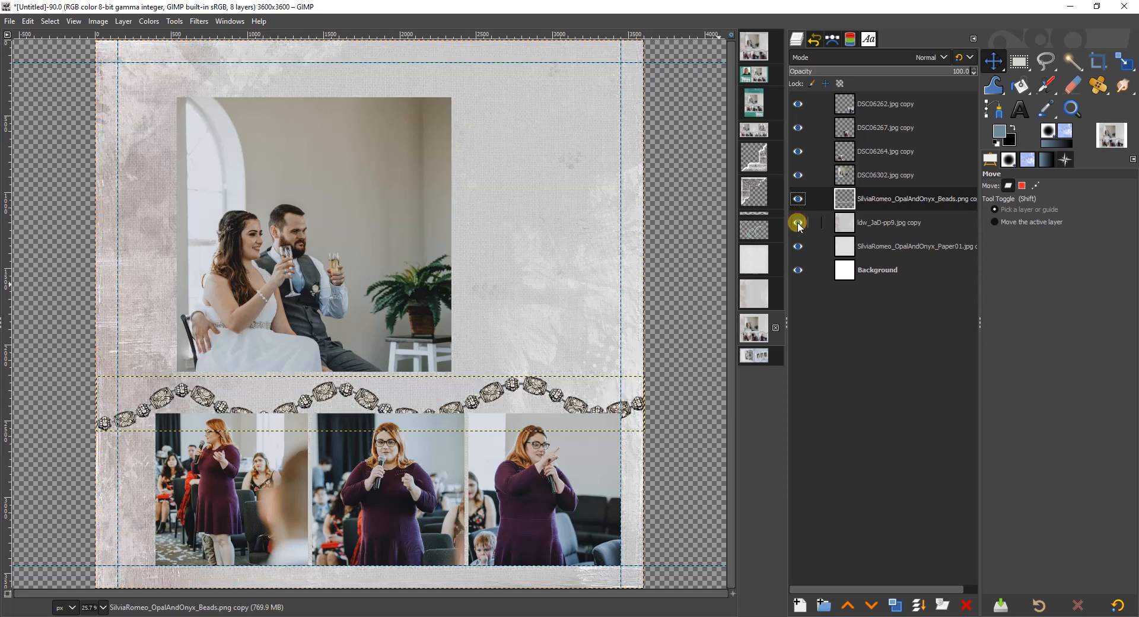
left_click(1065, 160)
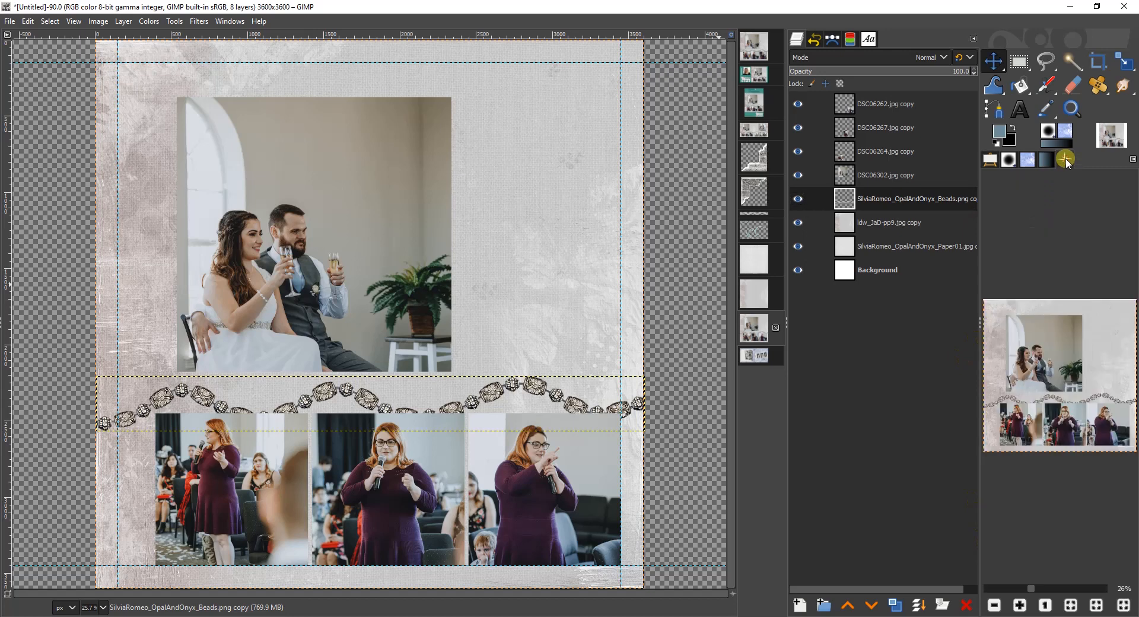
left_click(993, 605)
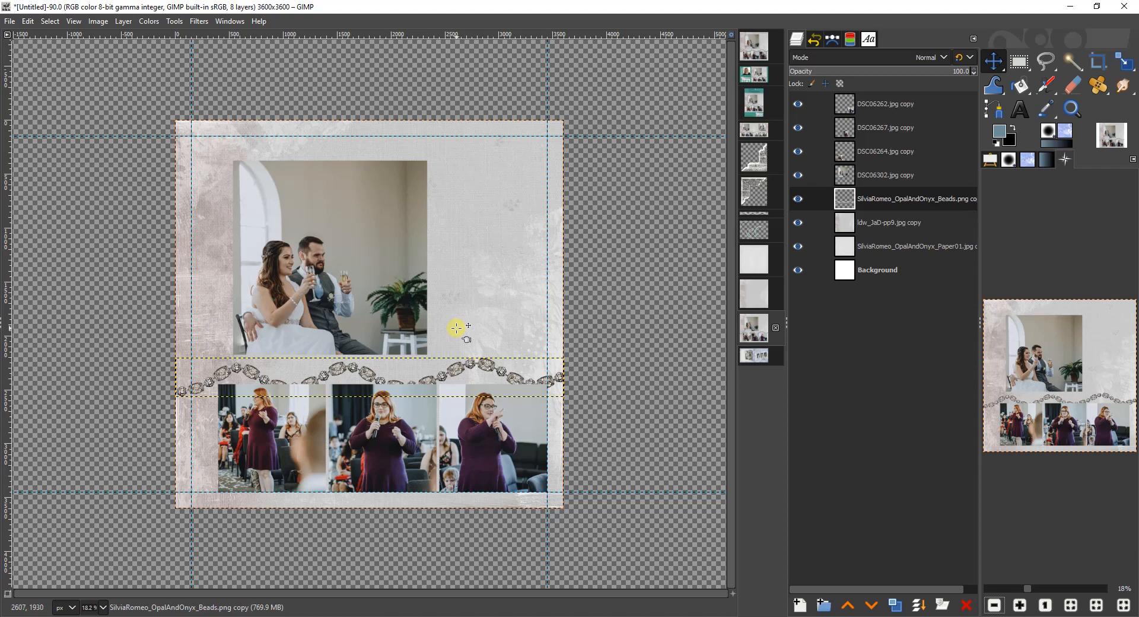
left_click(875, 178)
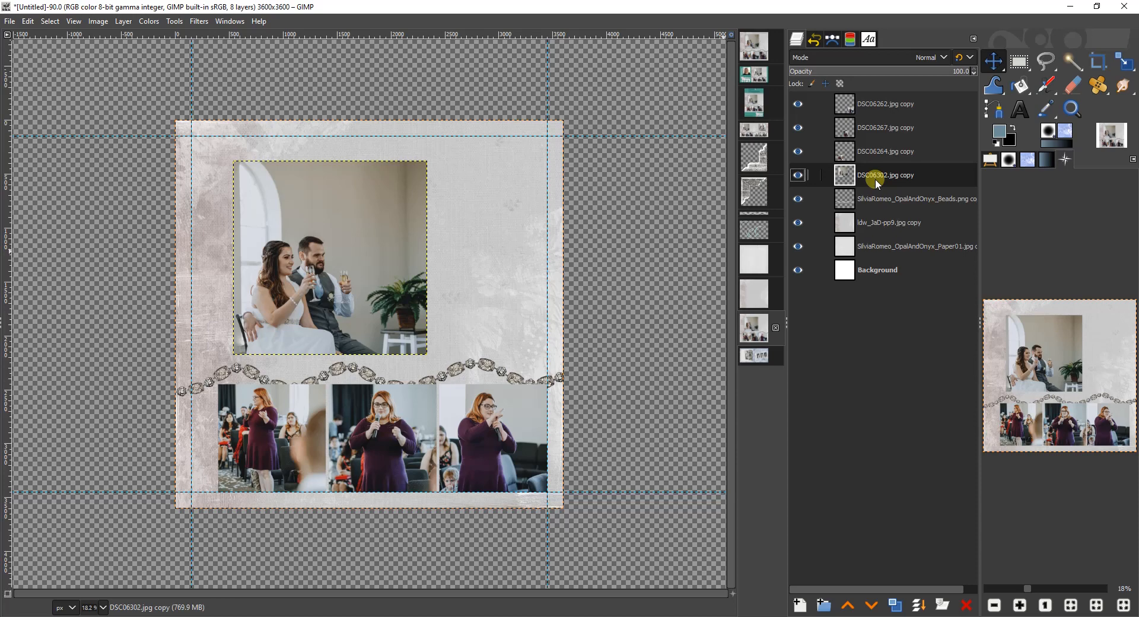
left_click(757, 230)
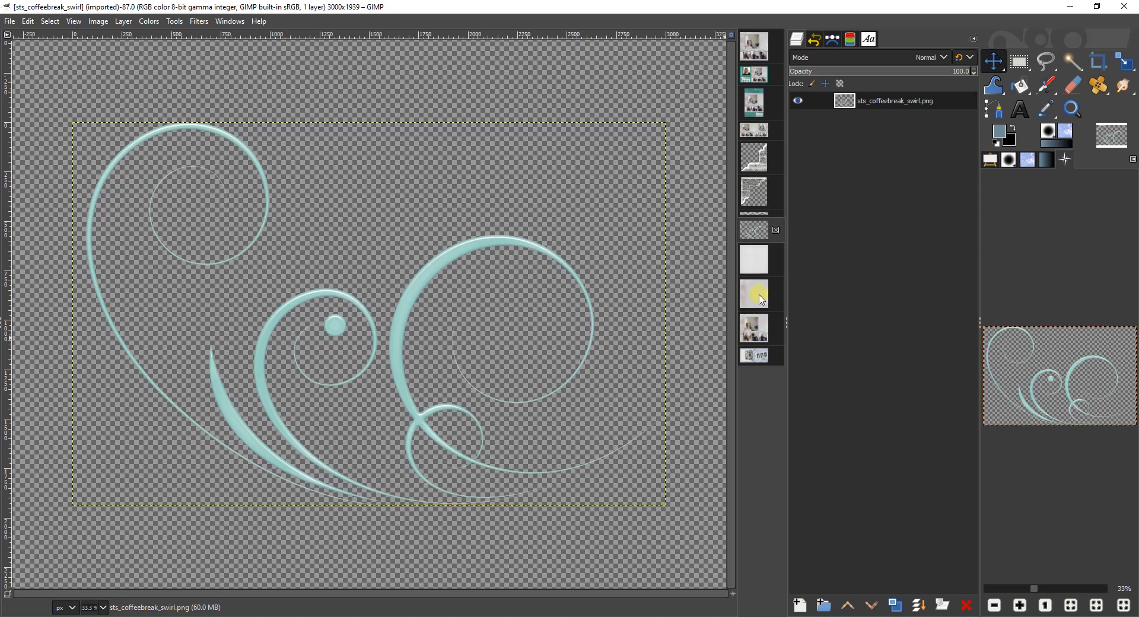
left_click(753, 325)
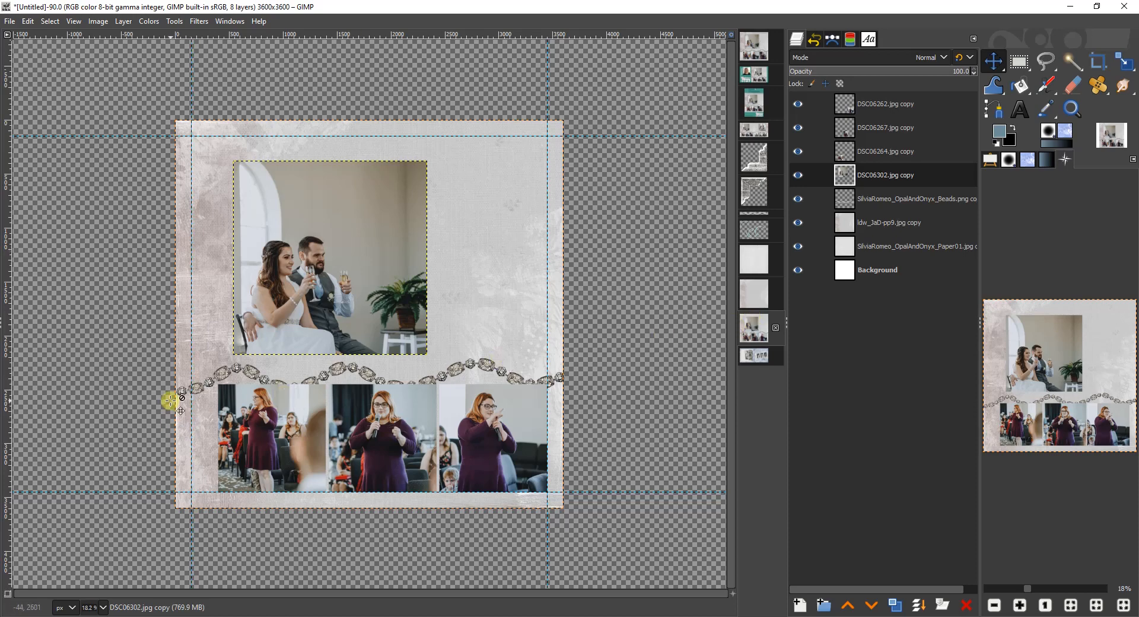
Step: Outline a Free Select area following the bead chain across the page and enclosing everything below it, beyond the page edges
left_click(1042, 62)
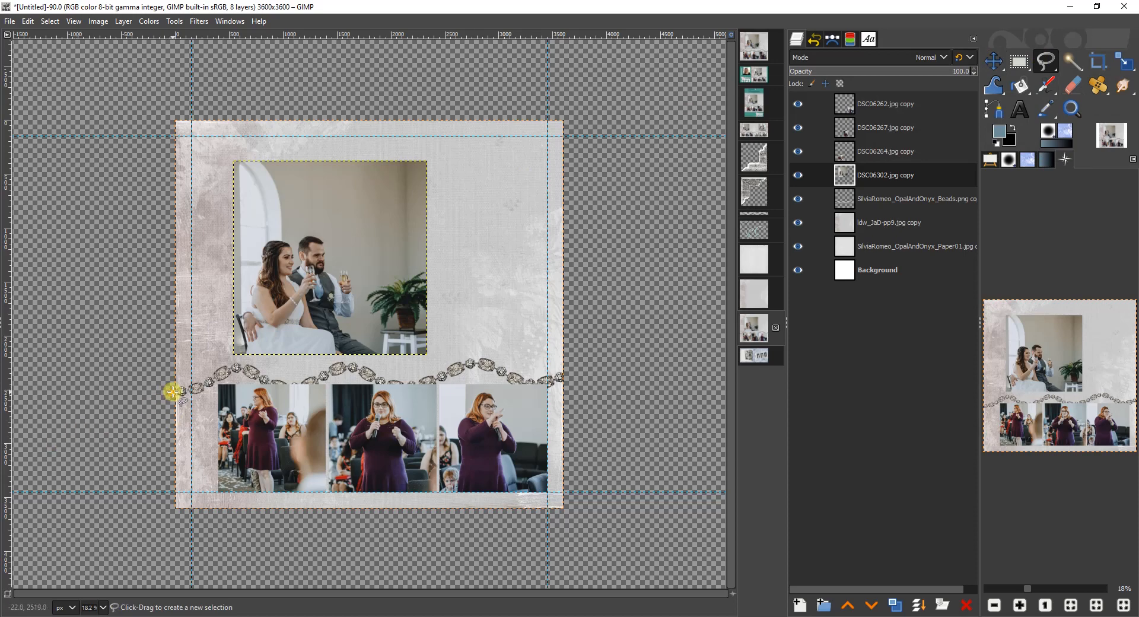
left_click(192, 388)
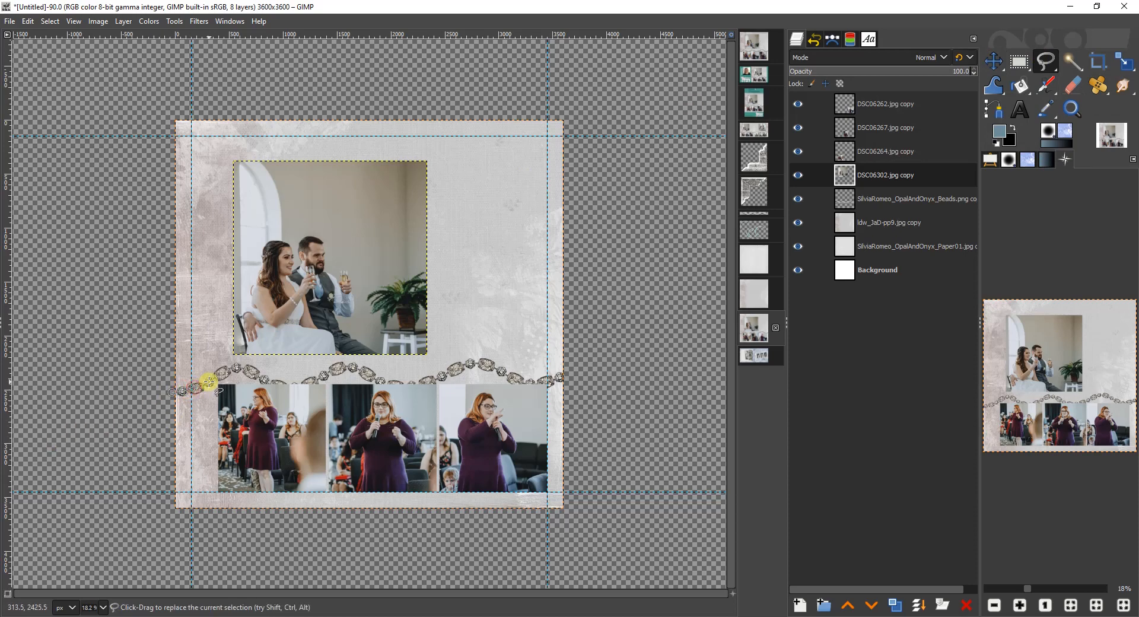
left_click(210, 382)
left_click(221, 374)
left_click(239, 366)
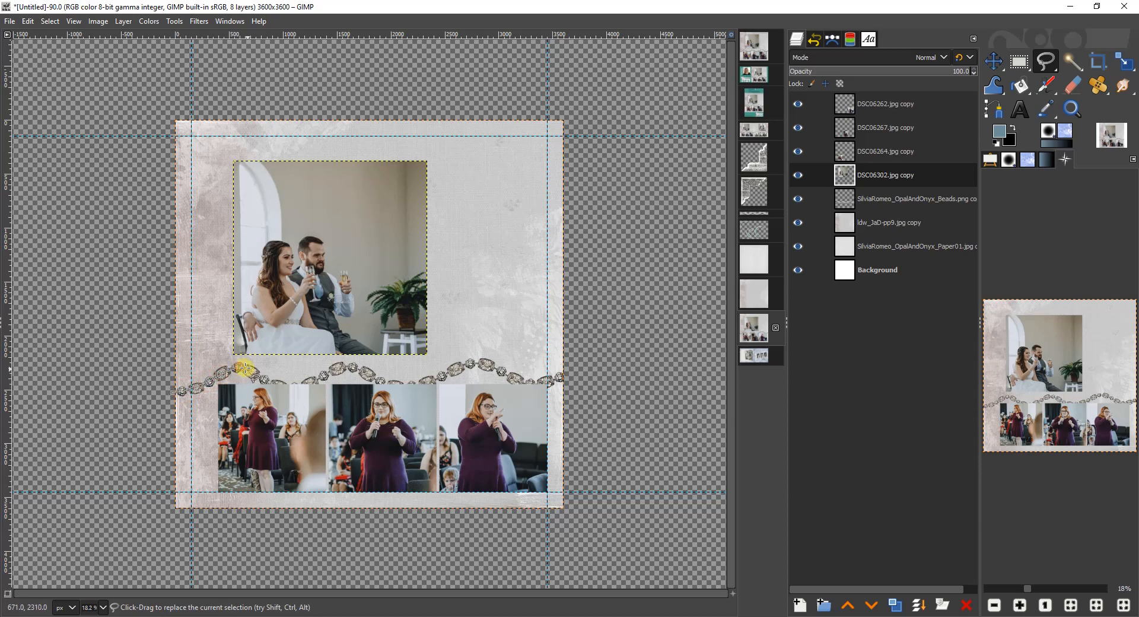
left_click(256, 374)
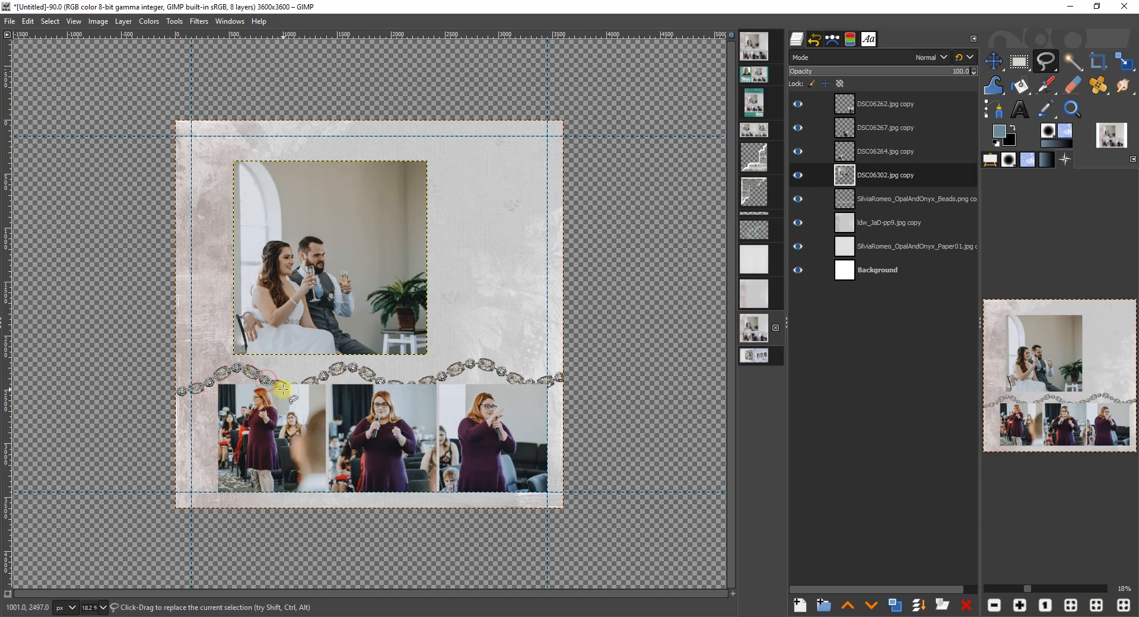
left_click(295, 389)
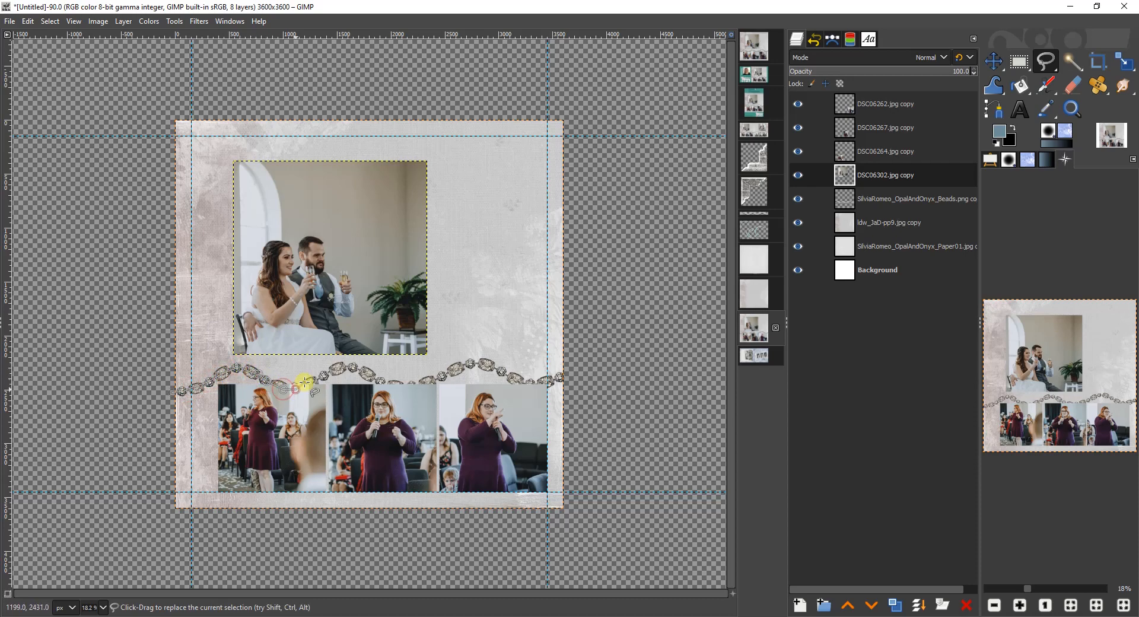
left_click(346, 366)
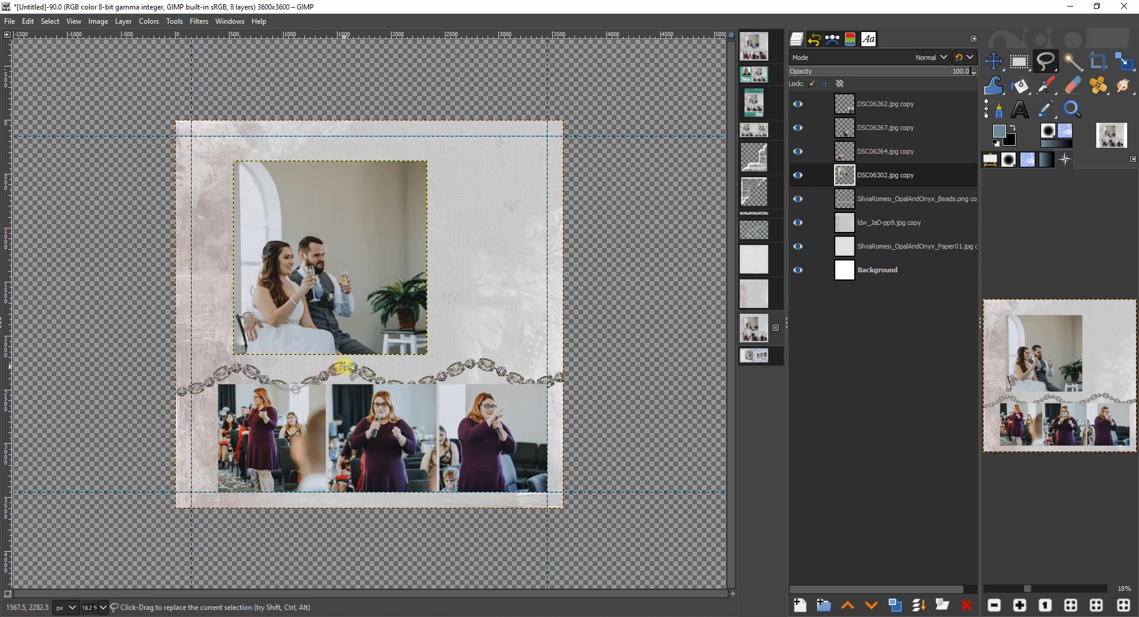
left_click(382, 379)
left_click(395, 388)
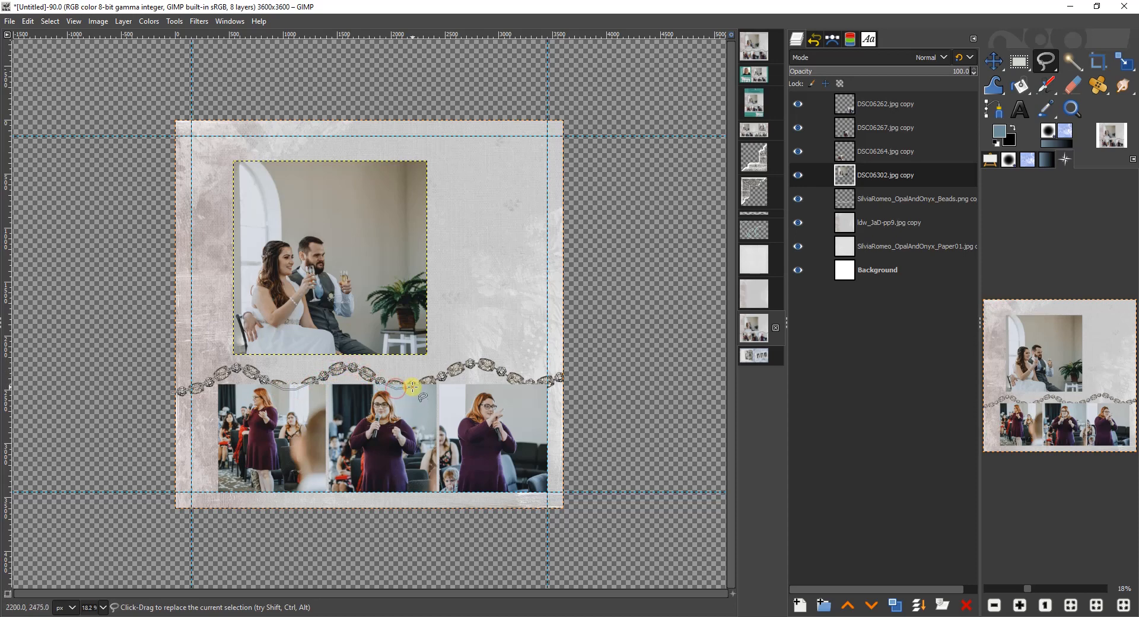
left_click(412, 386)
left_click(432, 380)
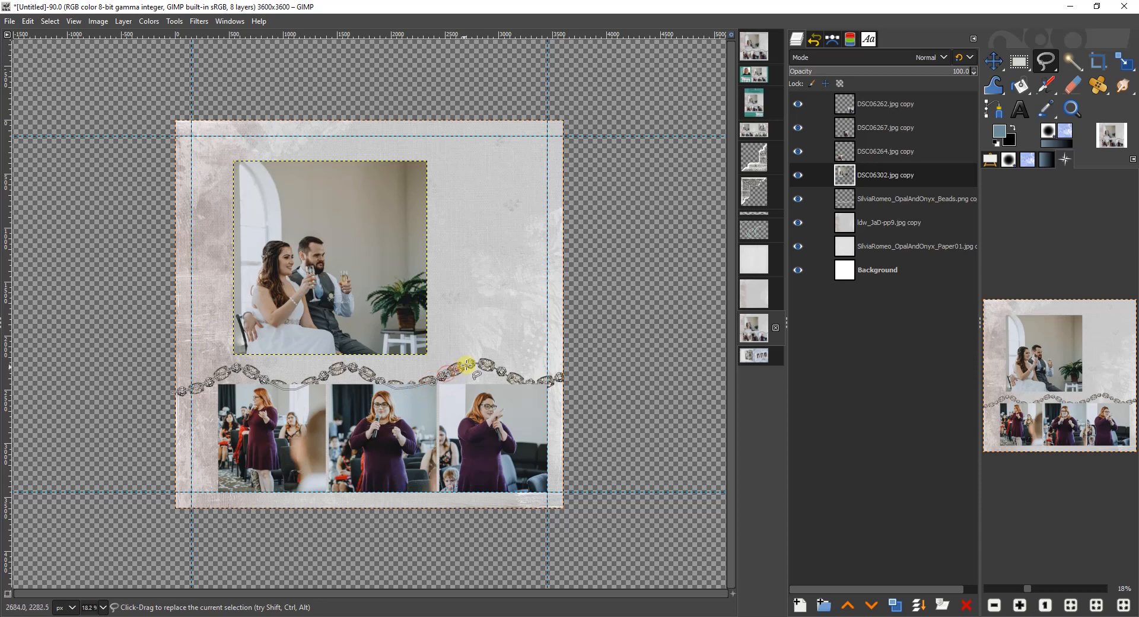
left_click(454, 365)
left_click(472, 363)
left_click(508, 373)
left_click(517, 379)
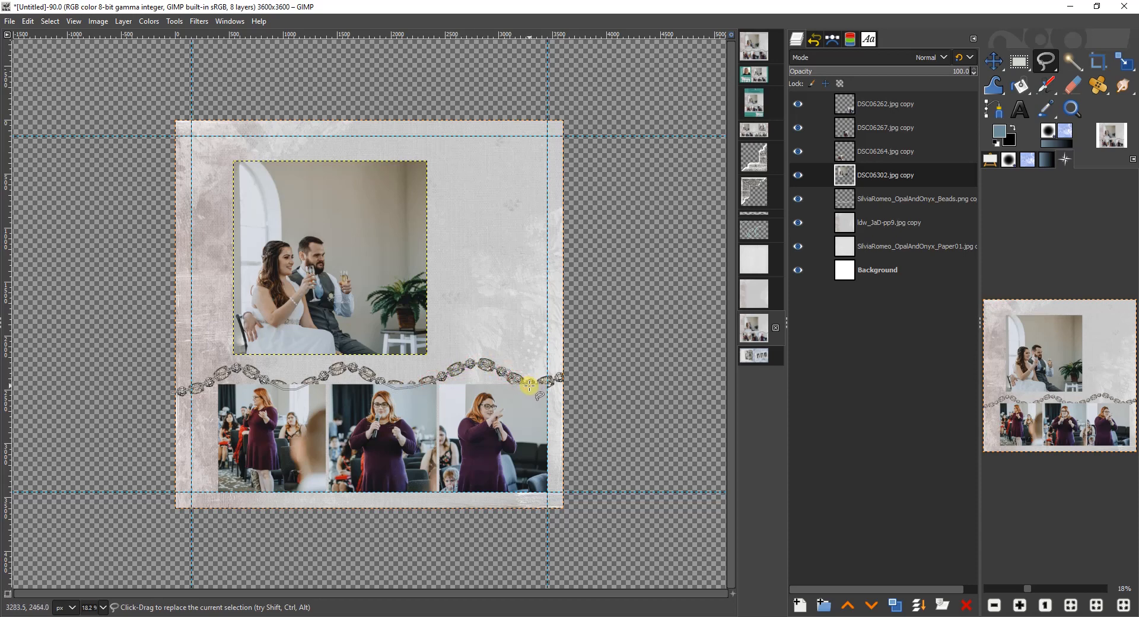
left_click(543, 383)
left_click(575, 375)
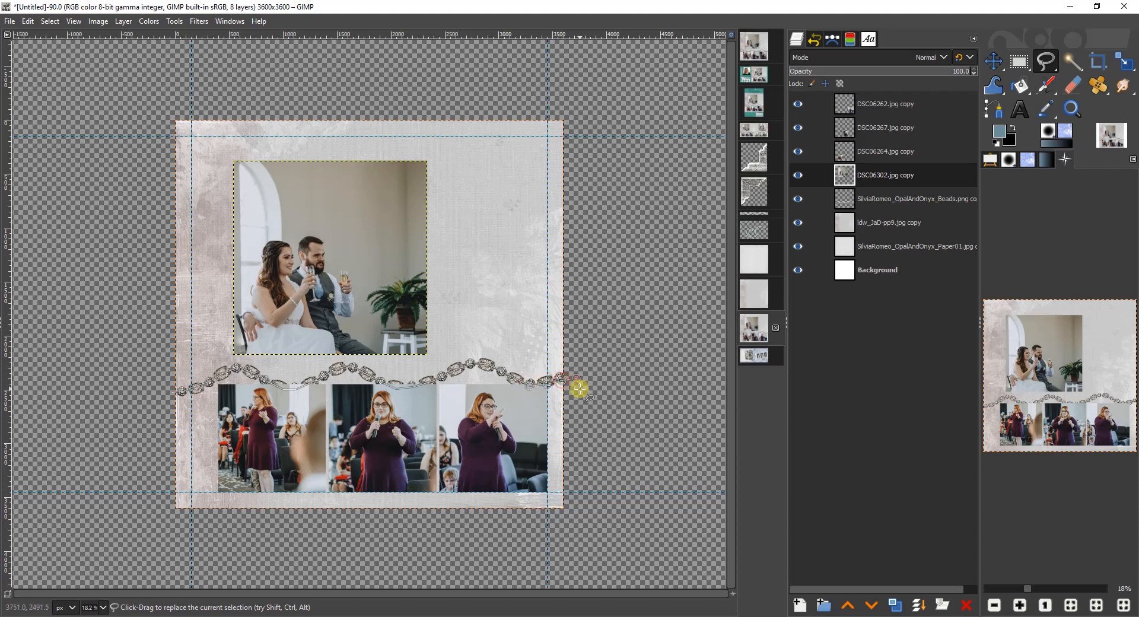
left_click(573, 532)
left_click(137, 522)
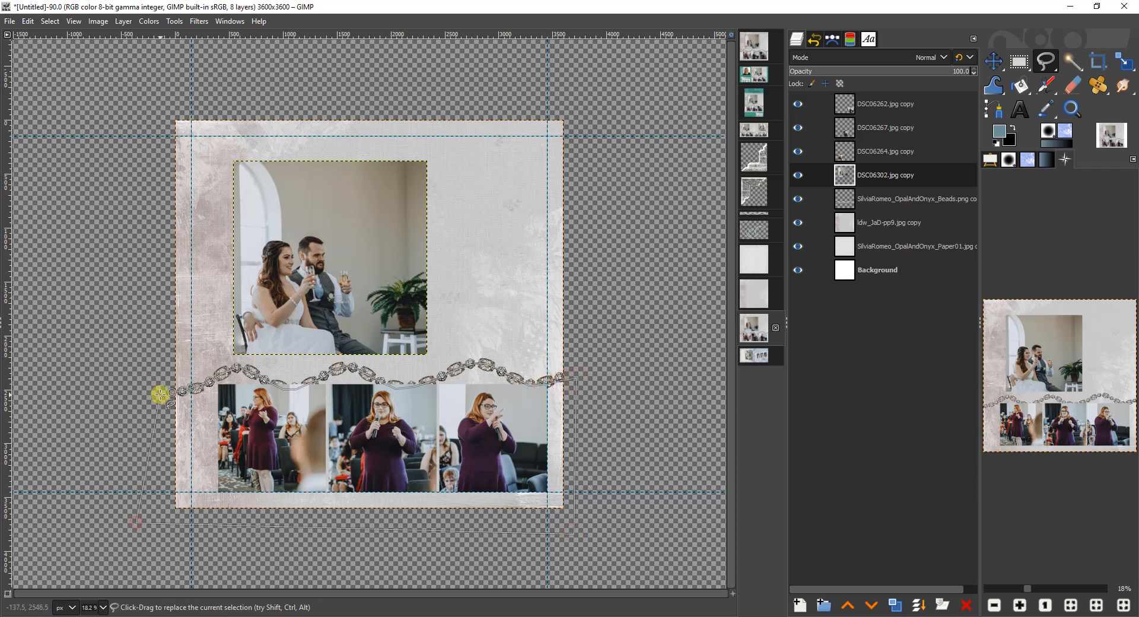
left_click(150, 390)
left_click(170, 390)
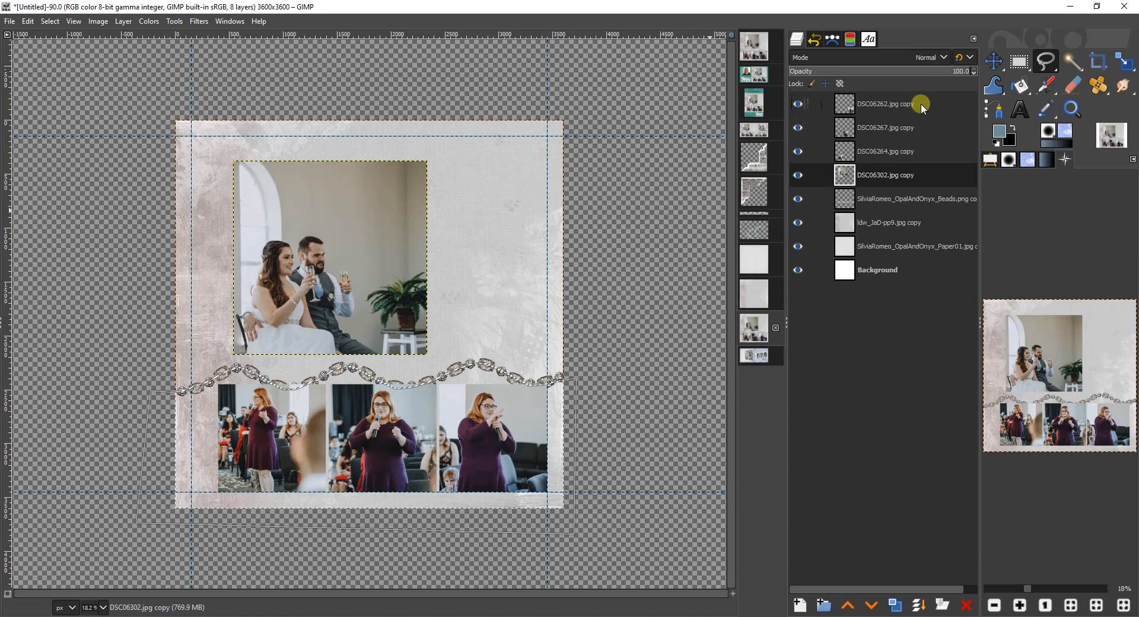
Step: Delete the selected lower area from the ldw_JaD-pp9 paper layer
left_click(893, 224)
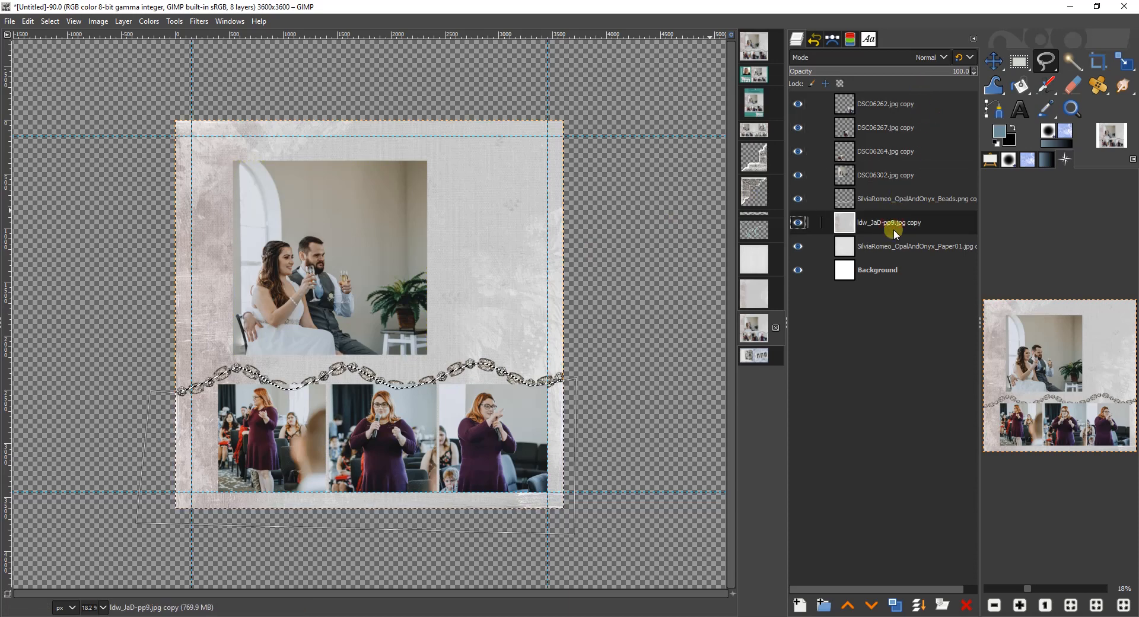
key("Delete")
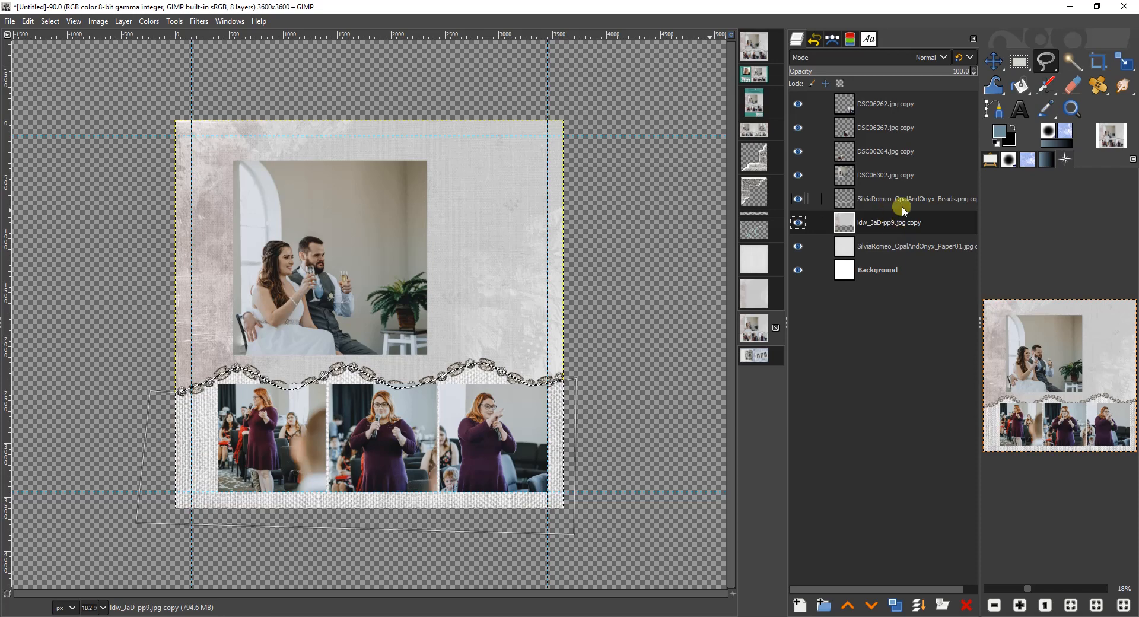
Step: Raise the beads layer to the top of the layer stack and clear the selection
left_click(884, 198)
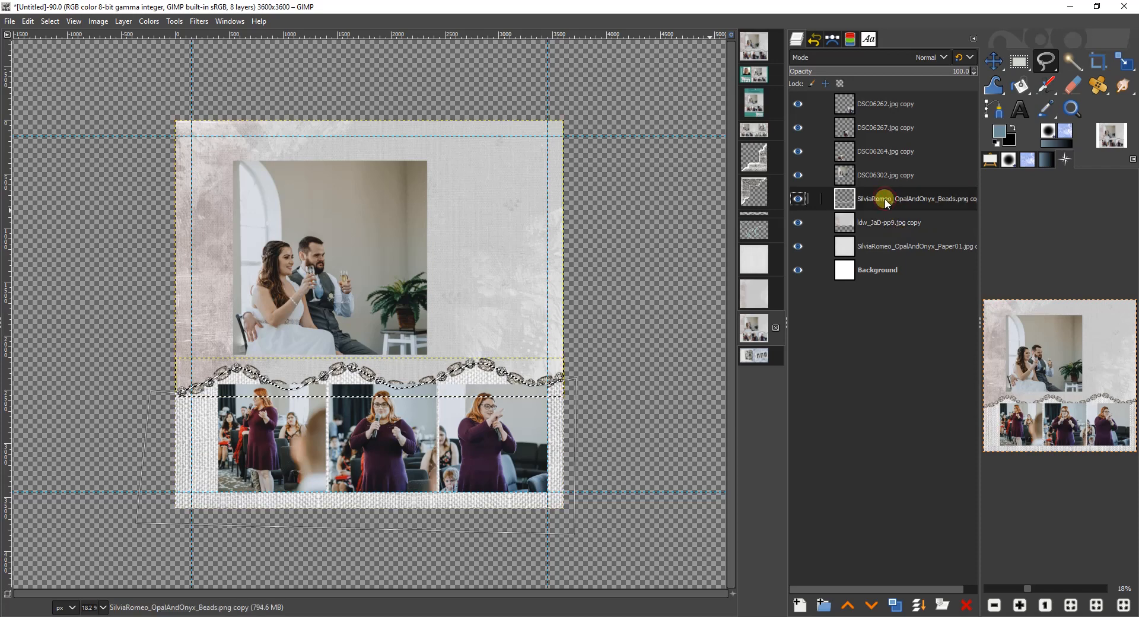
left_click_drag(885, 202, 894, 104)
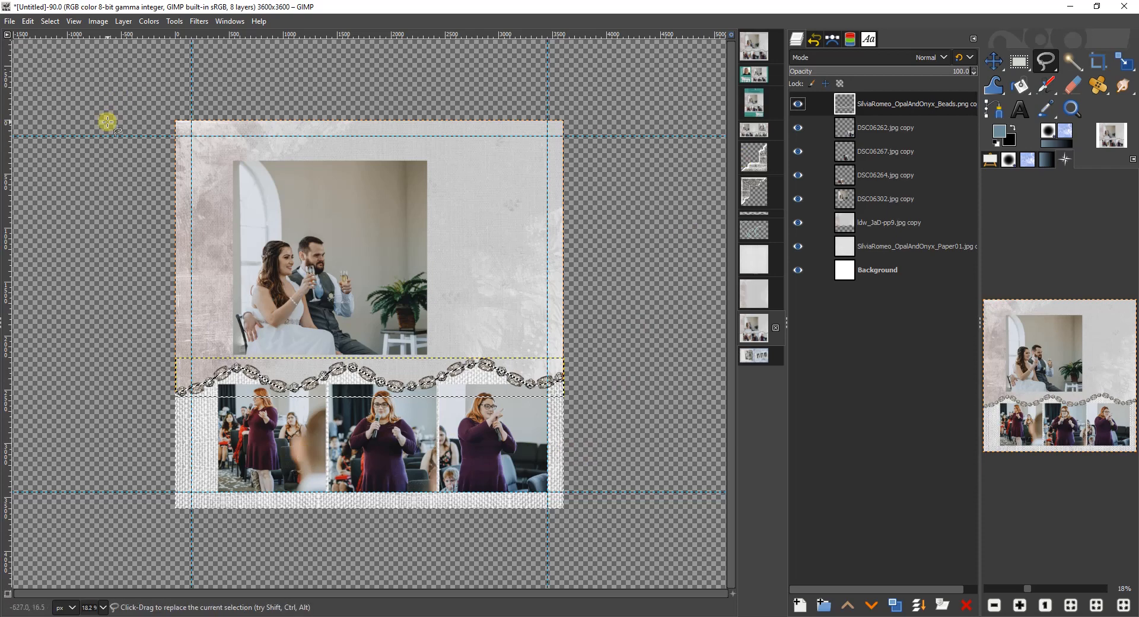
left_click(50, 21)
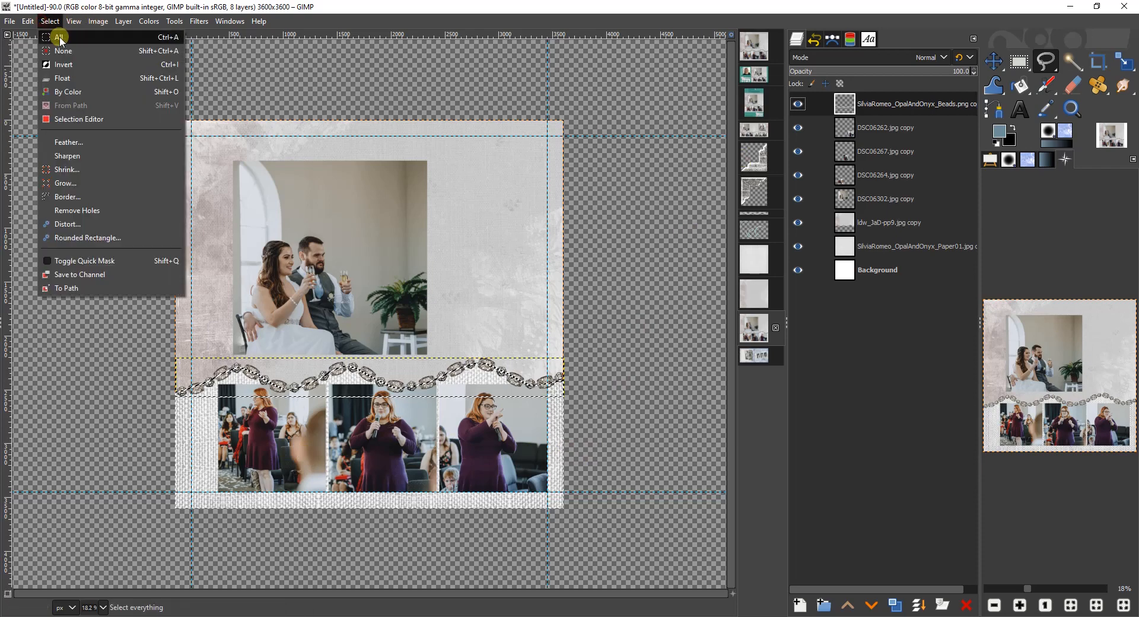
left_click(59, 38)
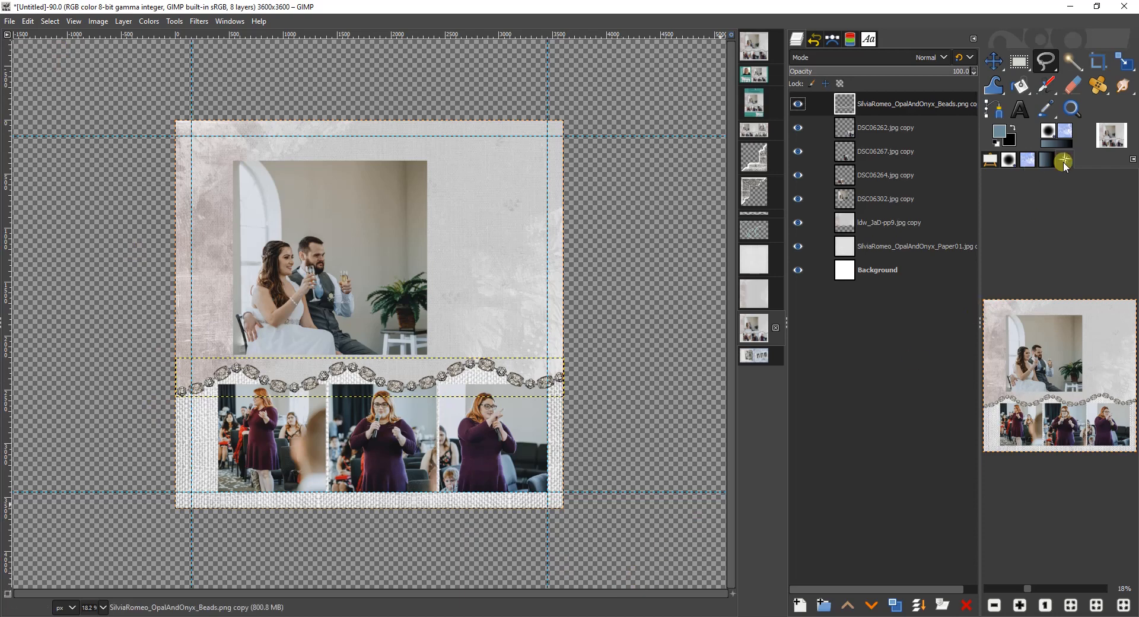
Step: Fit the album page in view and copy the sts_coffeebreak_swirl layer into it as a new top layer
left_click(1073, 606)
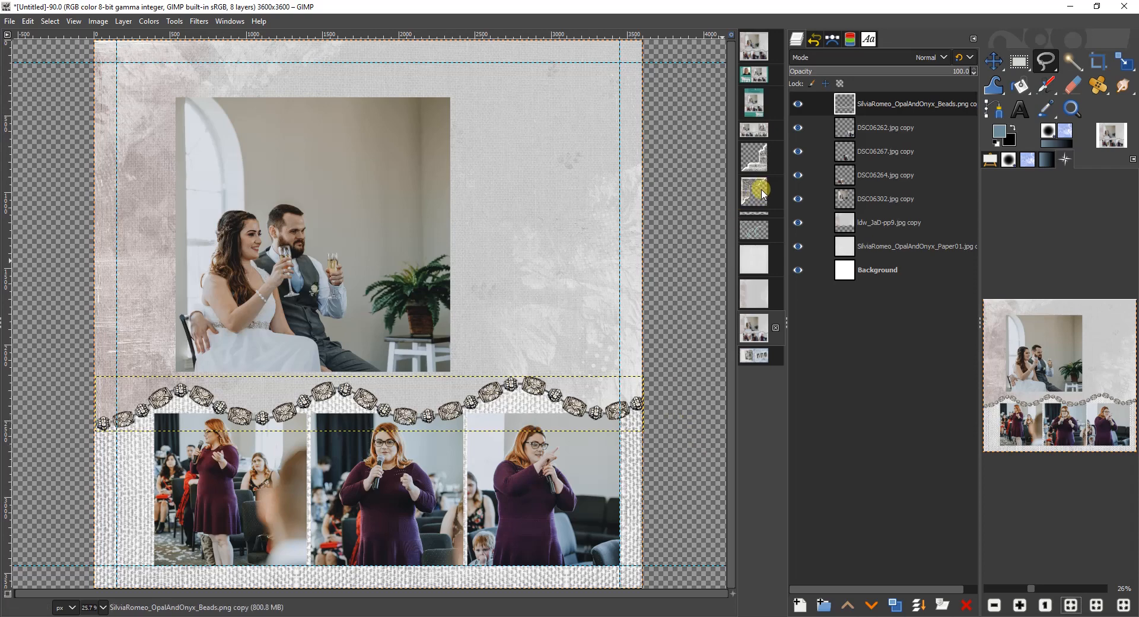
left_click(753, 231)
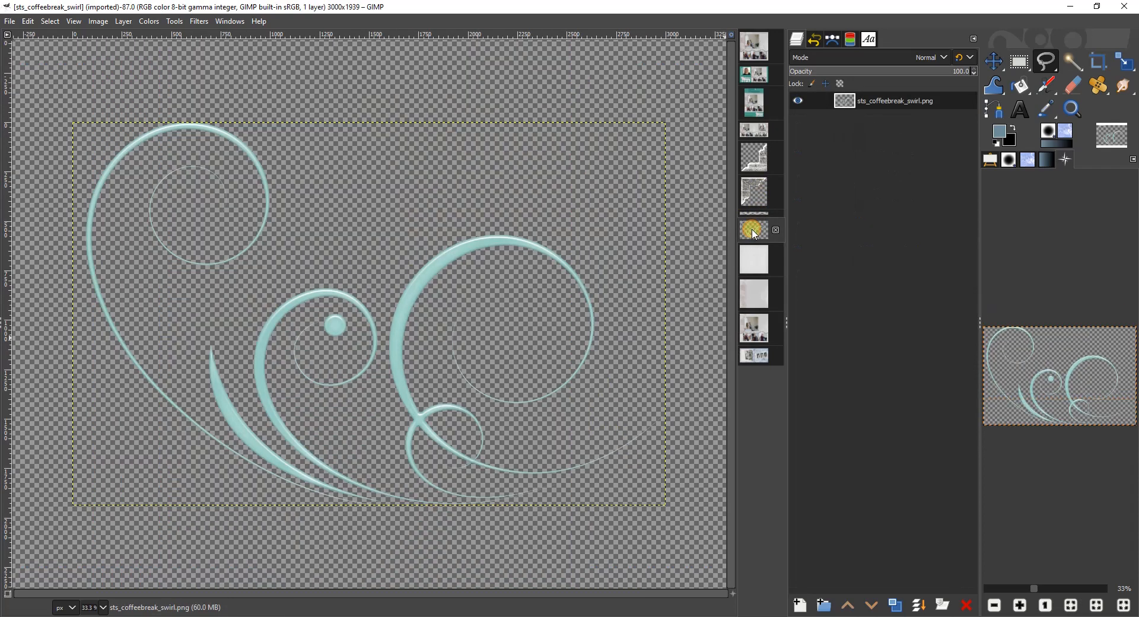
left_click(899, 102)
left_click_drag(901, 106, 508, 343)
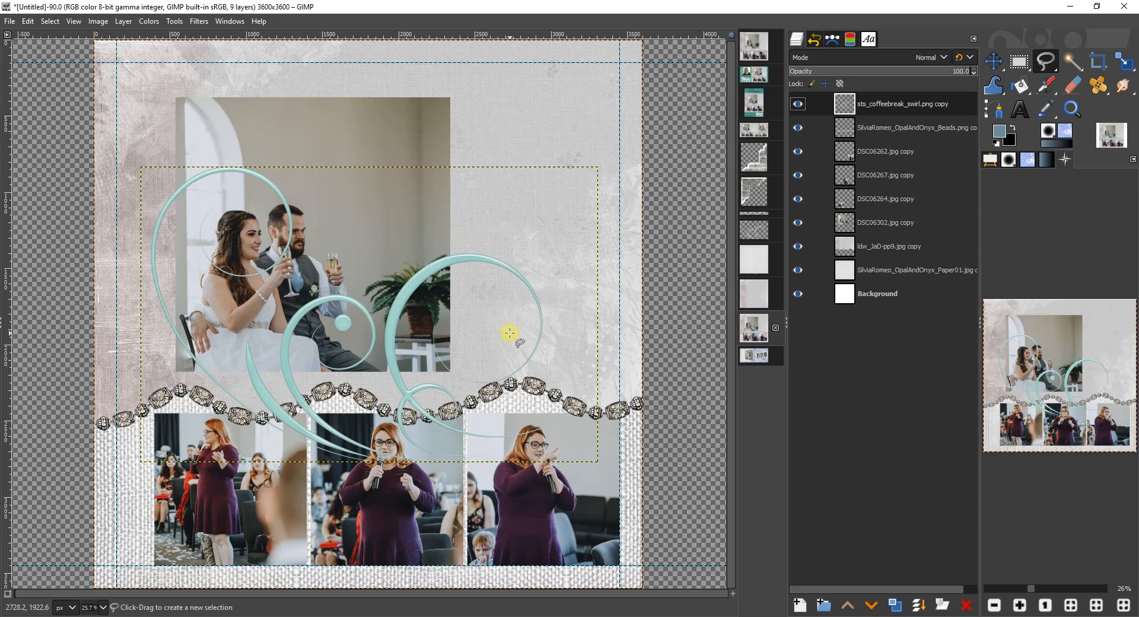
Step: Create a selection from the swirl layer's alpha
right_click(882, 104)
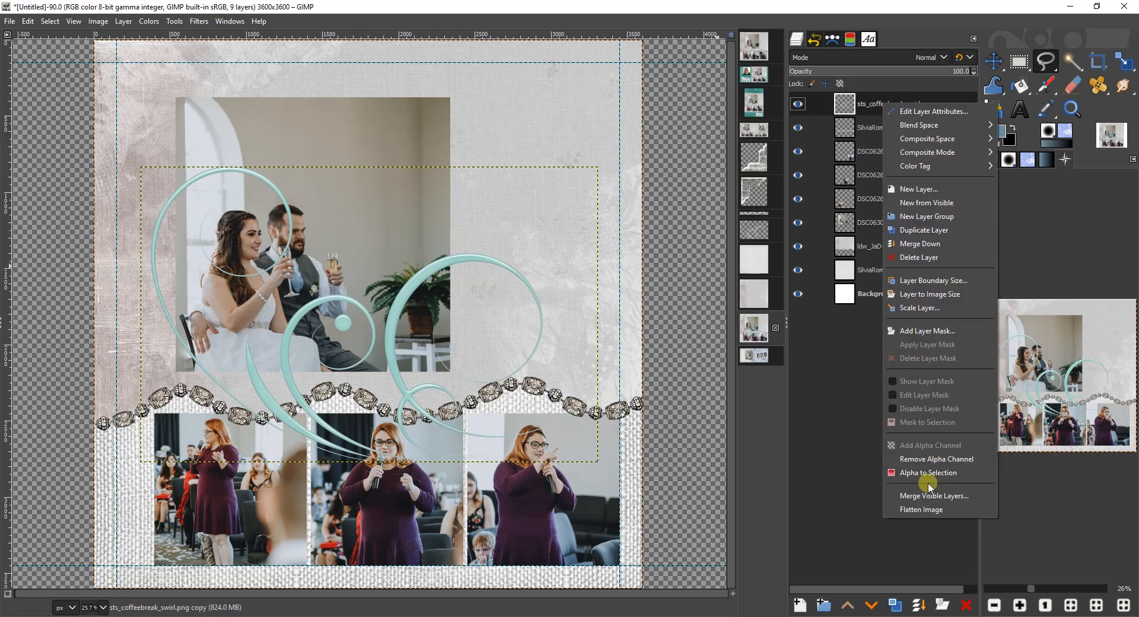
left_click(879, 106)
right_click(879, 106)
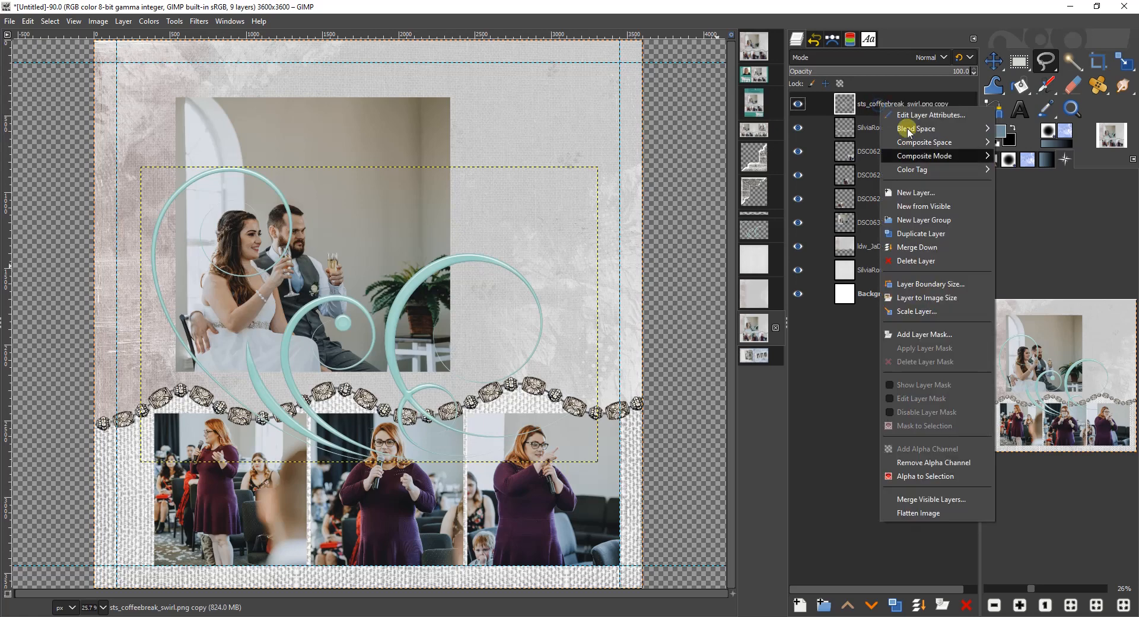
left_click(915, 475)
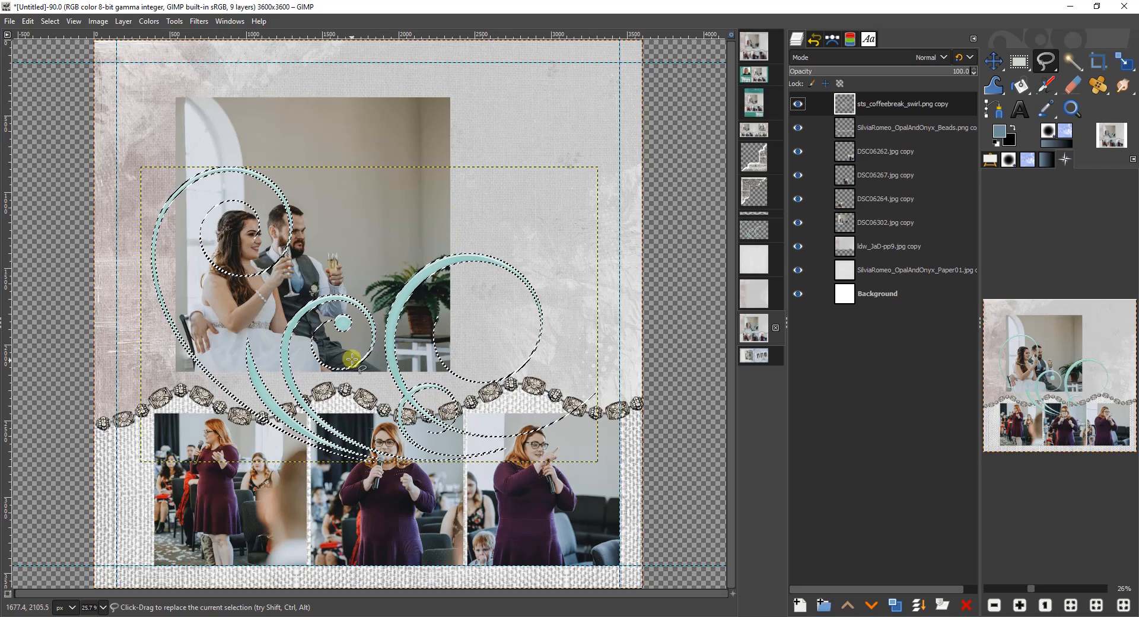
Step: Colorize the selected swirl with the grey-blue 7995a3 sampled from the couple photo, and clear the selection
left_click(145, 21)
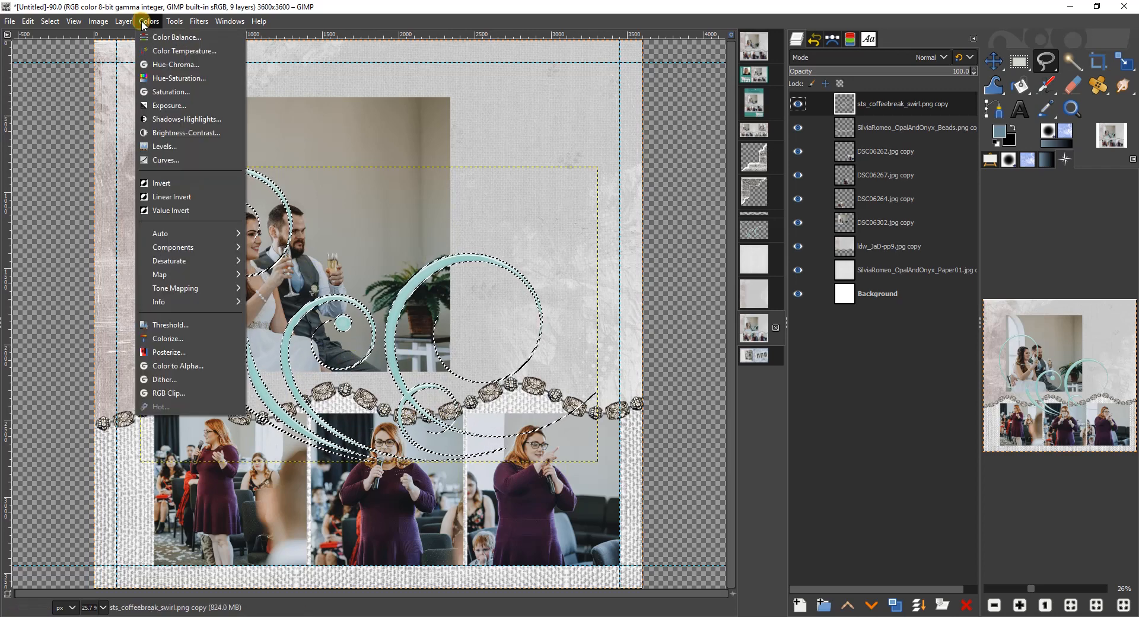
left_click(166, 340)
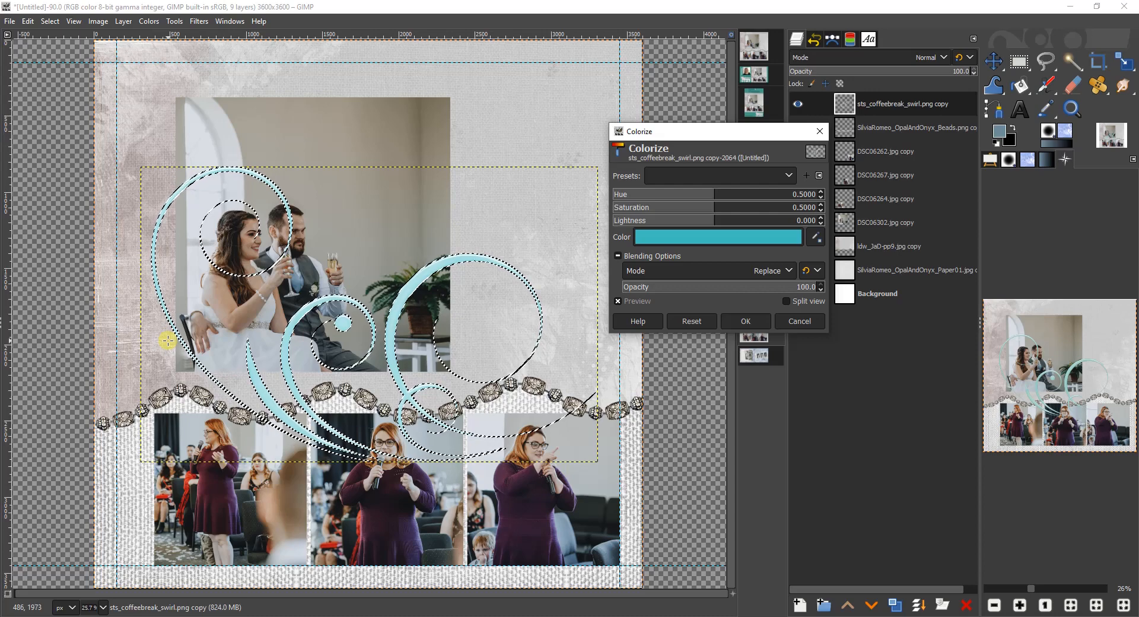
left_click(700, 238)
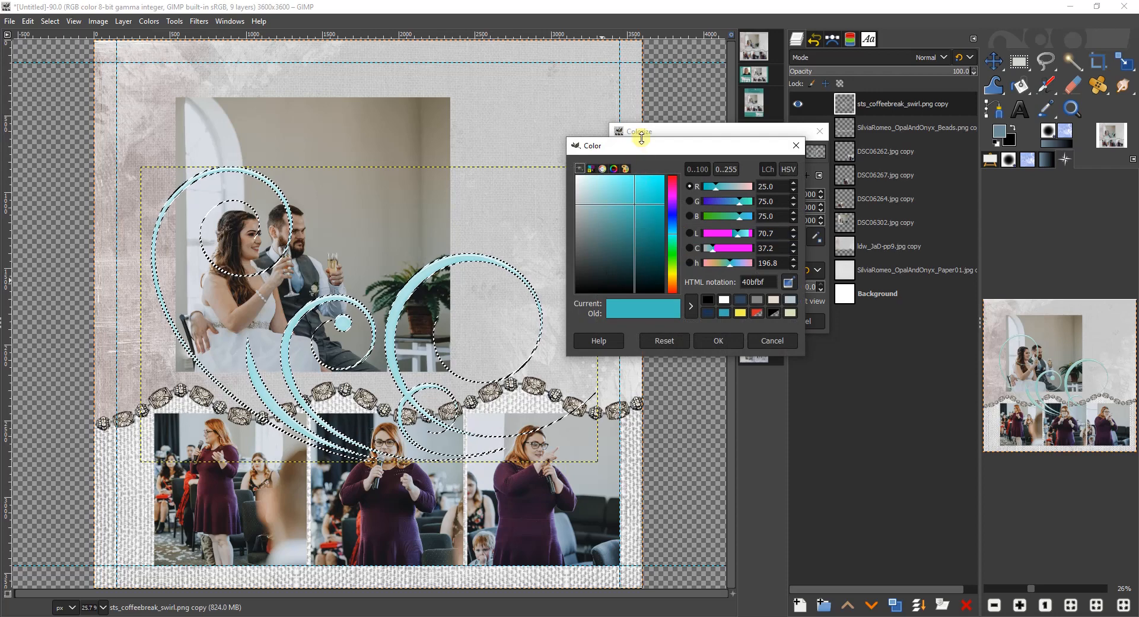
left_click(788, 283)
left_click(297, 271)
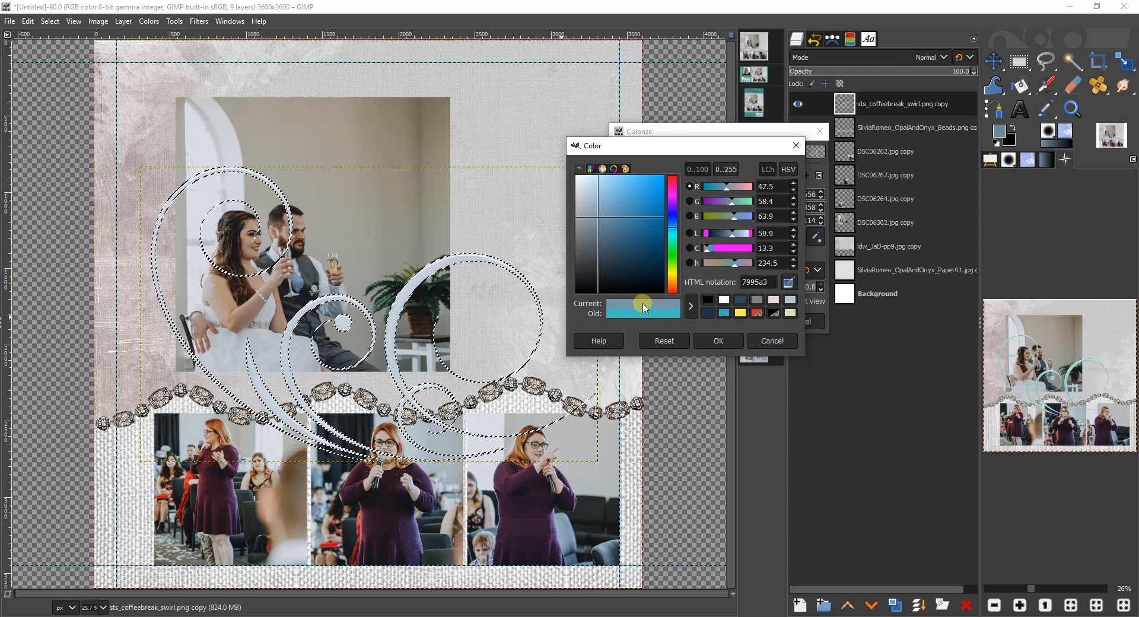
left_click(710, 340)
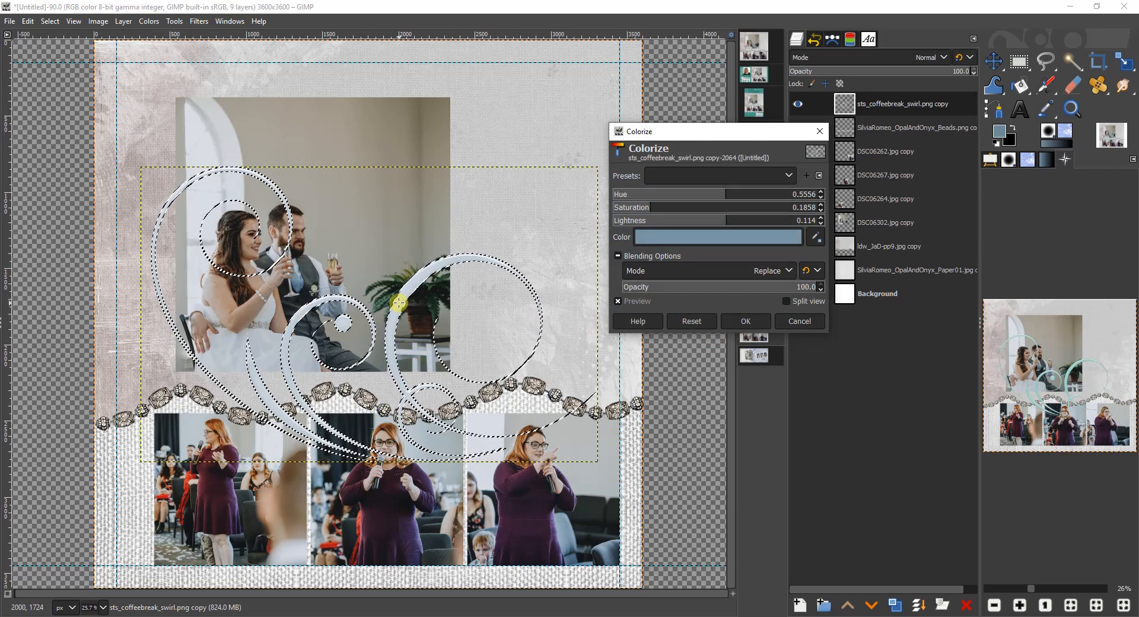
left_click(757, 319)
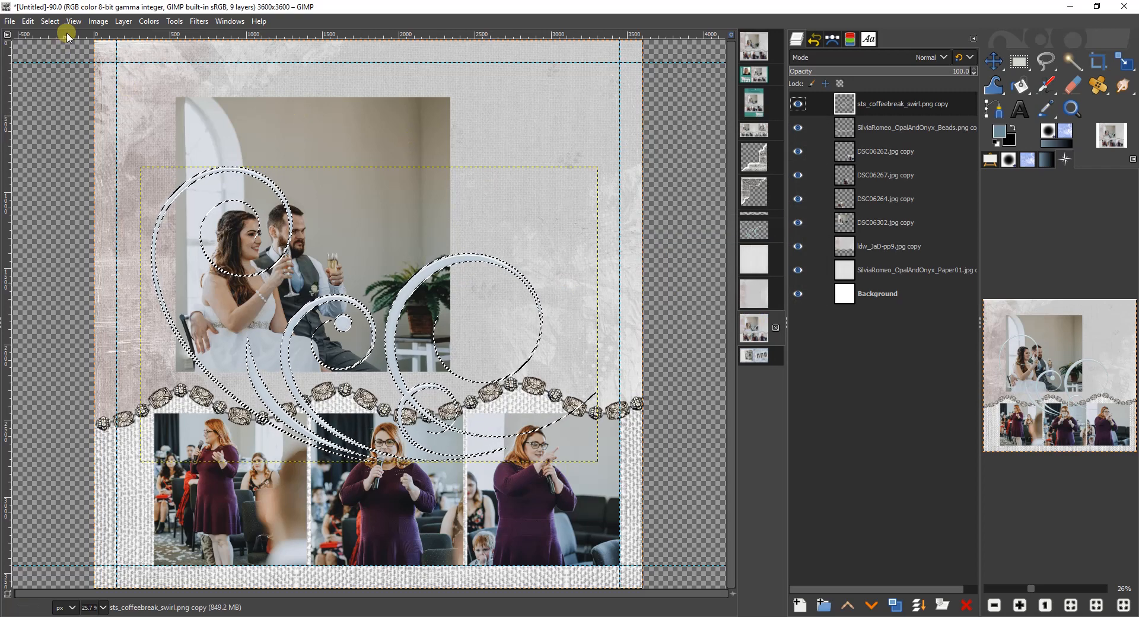
left_click(50, 21)
left_click(66, 50)
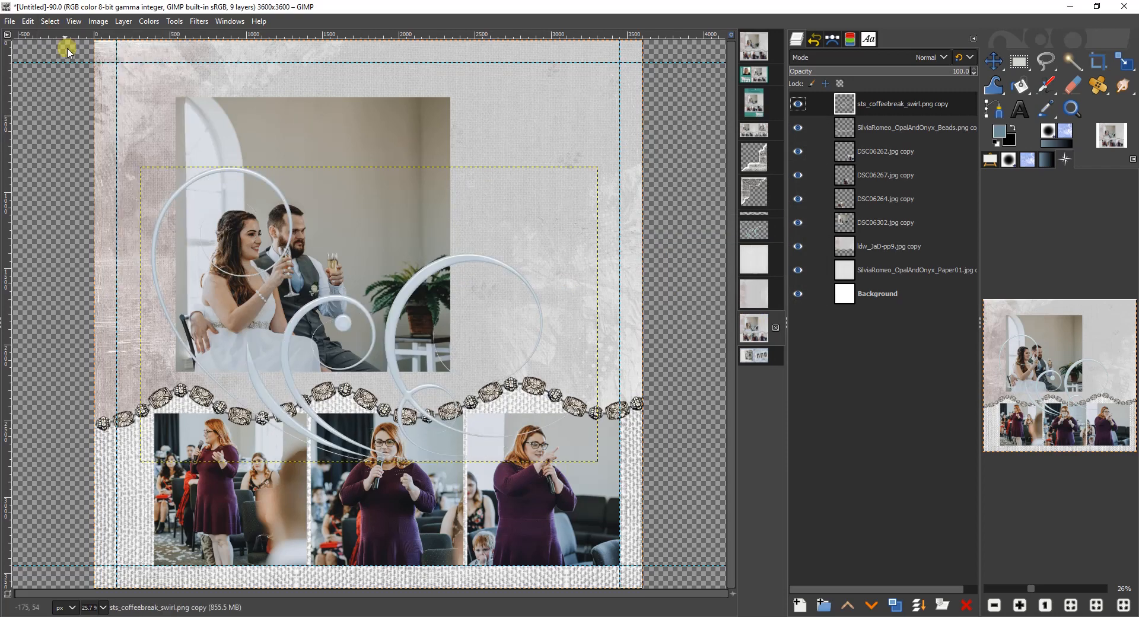
Step: Scale the swirl layer down proportionally to 1760 x 1138 px
left_click(1121, 62)
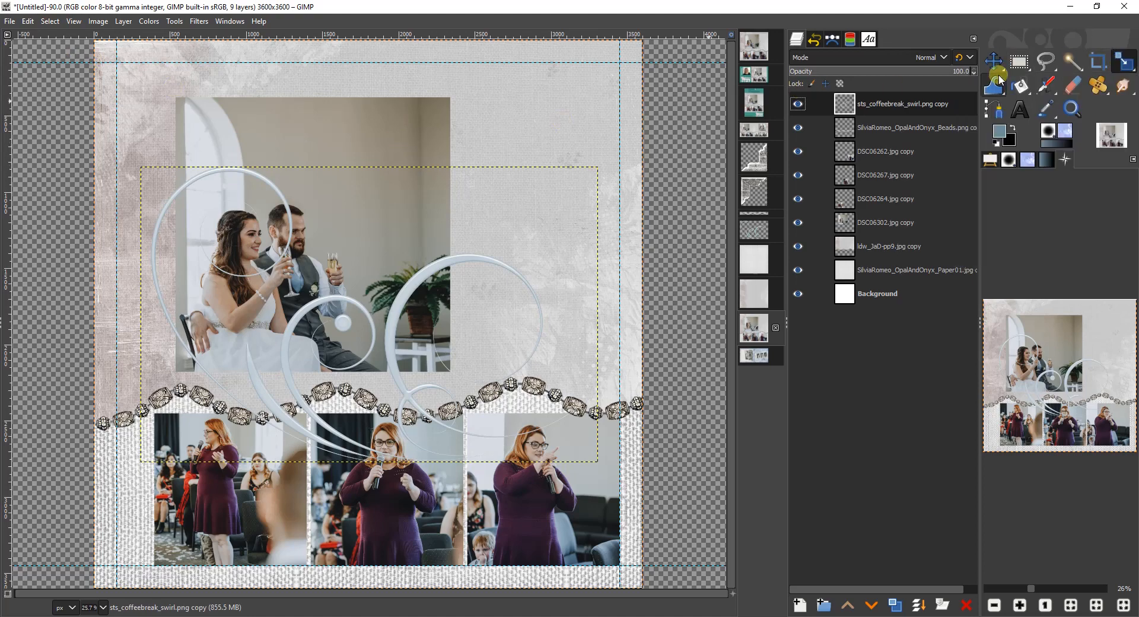
left_click(415, 383)
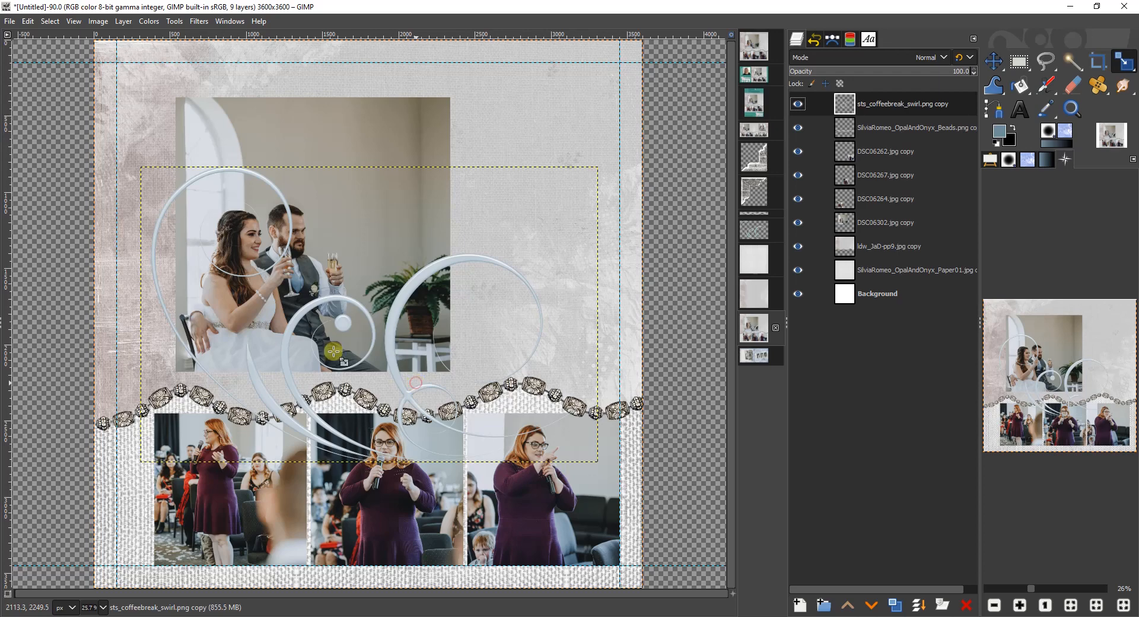
left_click_drag(135, 176, 300, 355)
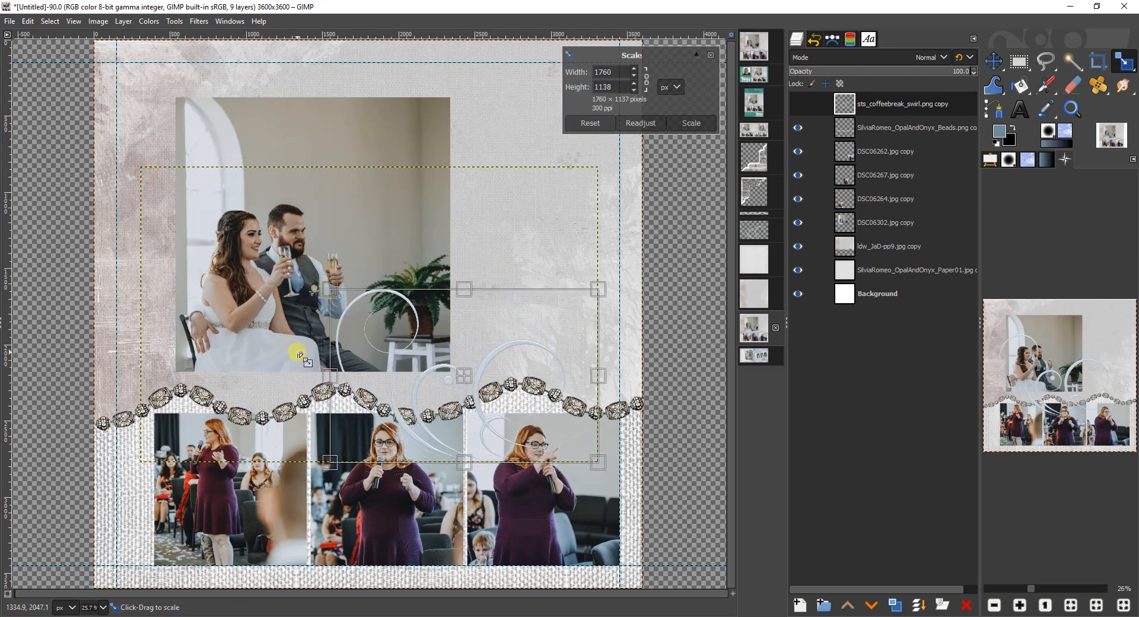
left_click(691, 122)
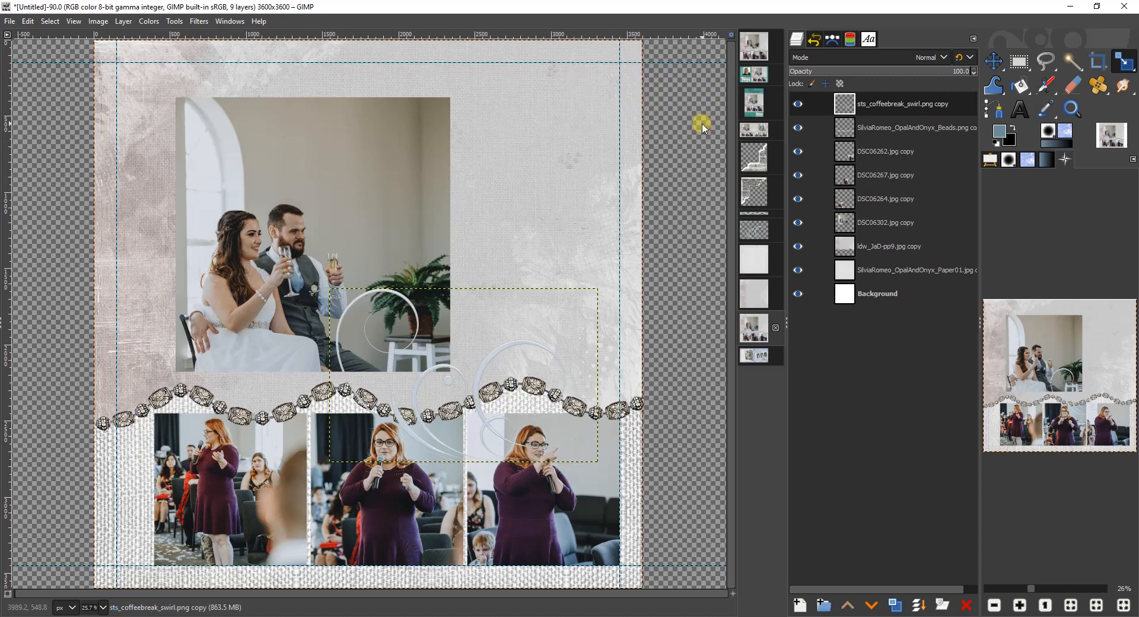
Step: Rotate the swirl layer by 90 degrees around its center
left_click(1119, 62)
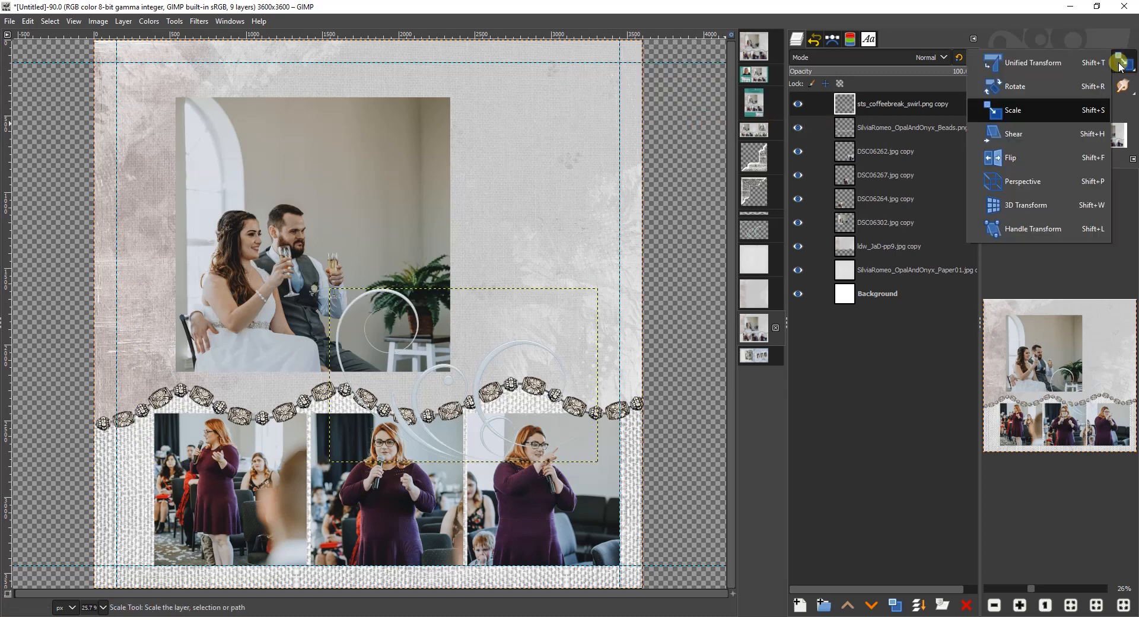
left_click(1015, 86)
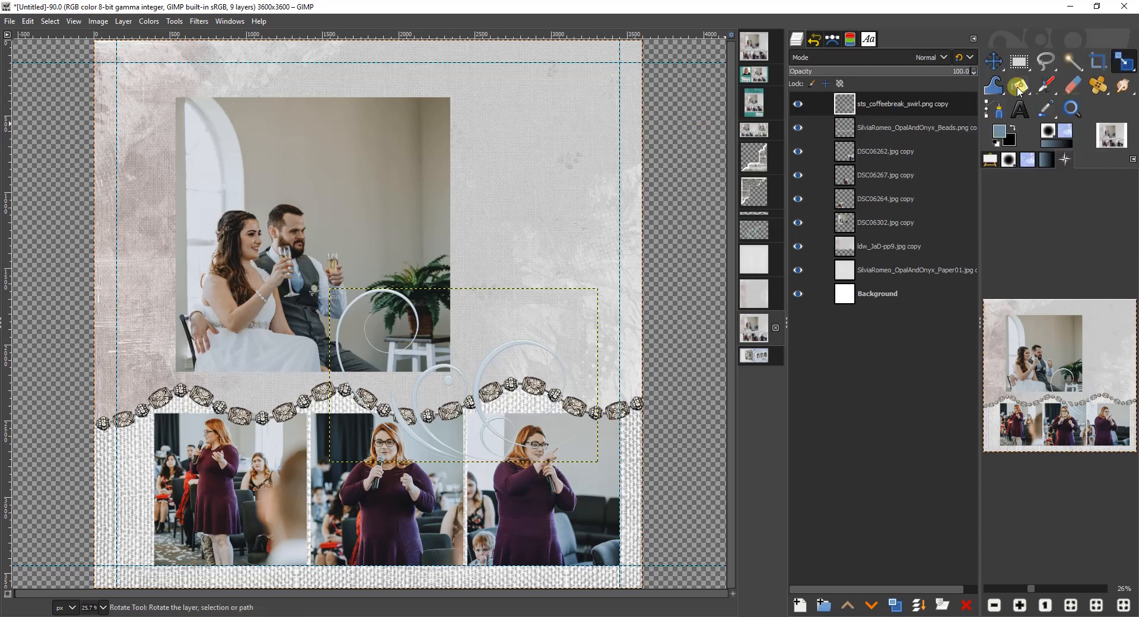
left_click(478, 345)
left_click_drag(617, 72, 586, 72)
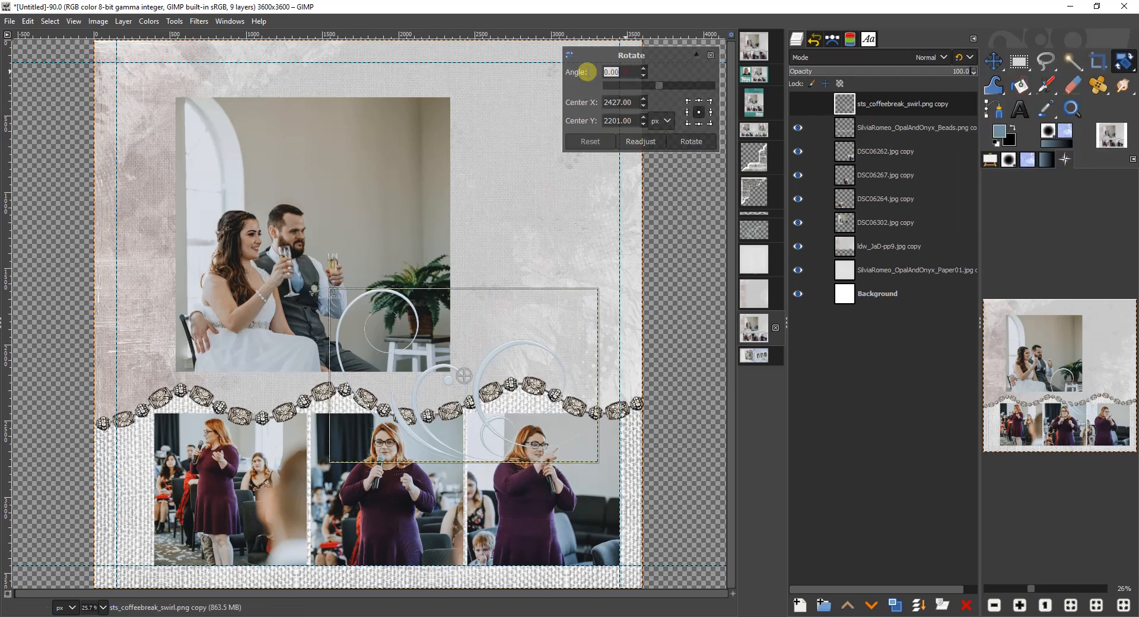
type("90")
key("Return")
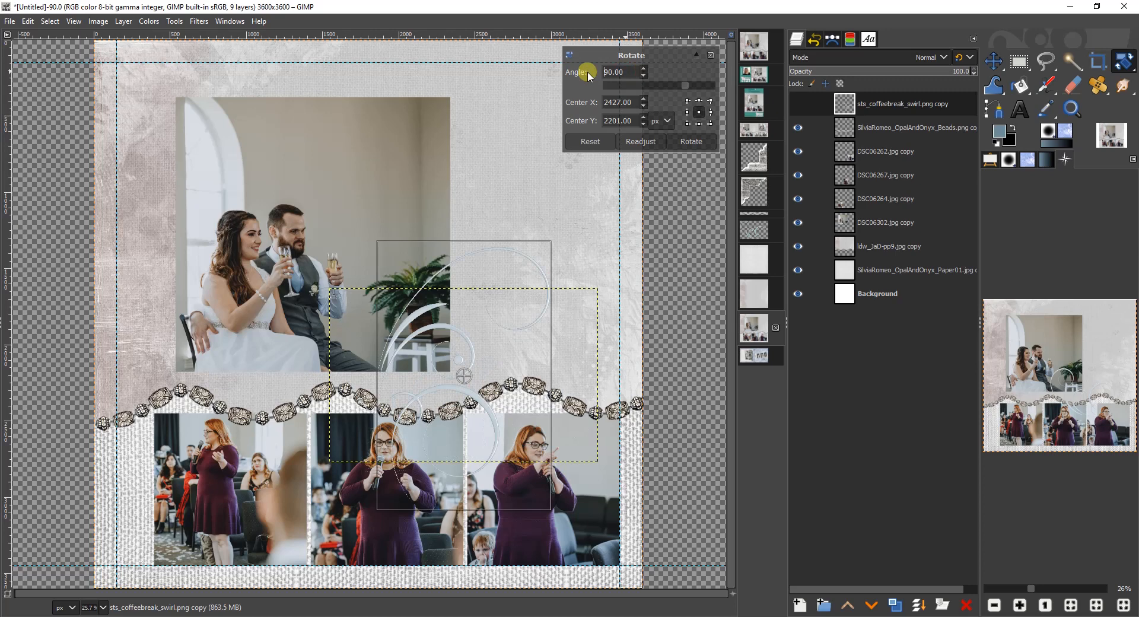
left_click(685, 141)
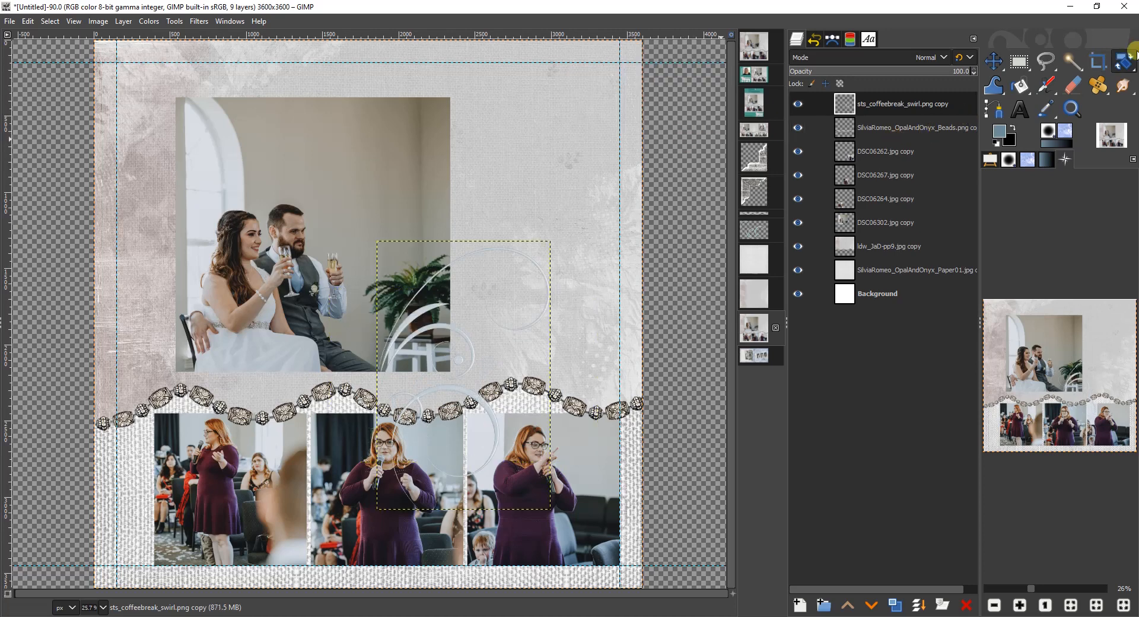
Step: Flip the rotated swirl layer vertically
left_click_drag(1126, 66, 1016, 153)
left_click(989, 158)
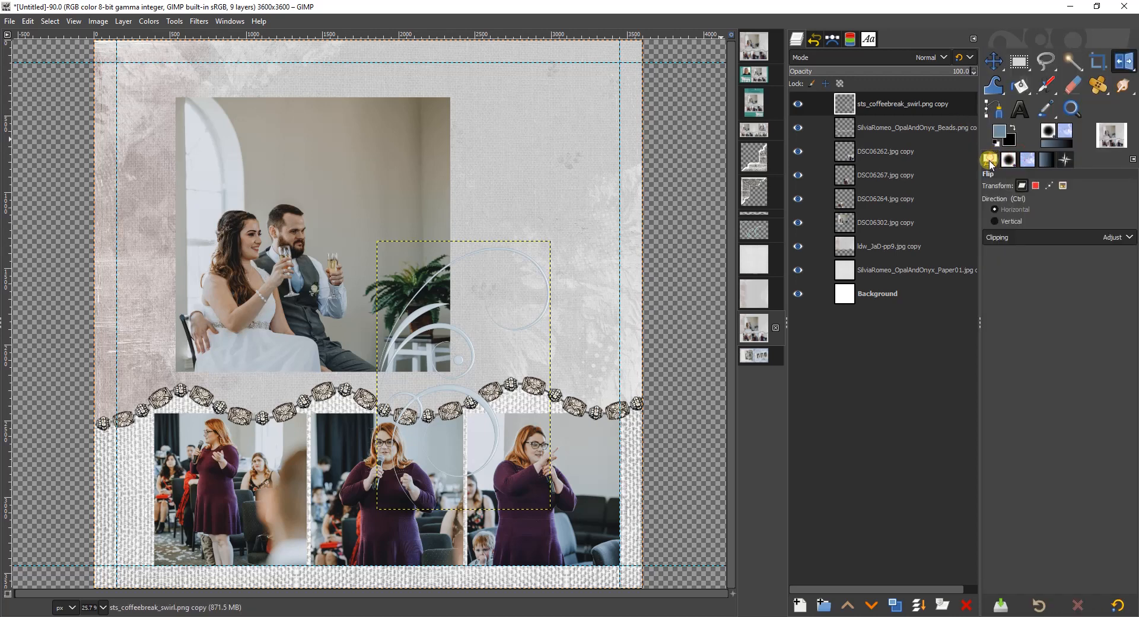
left_click(996, 219)
left_click(459, 356)
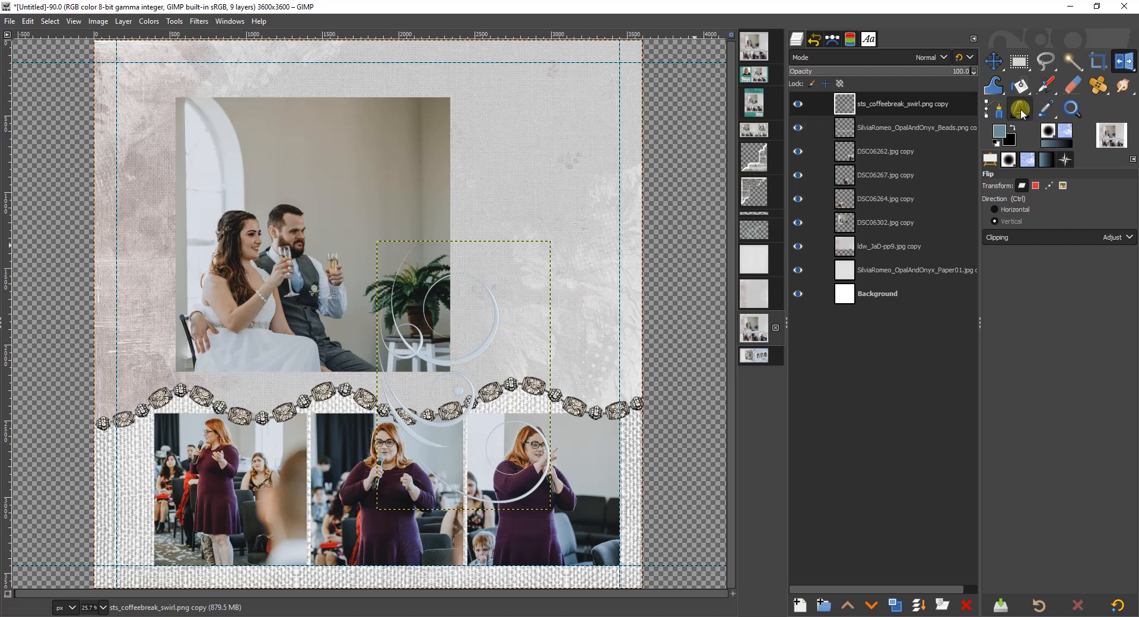
Step: Move the swirl up to the couple photo's right edge and place its layer directly beneath the DSC06302 photo layer
key("m")
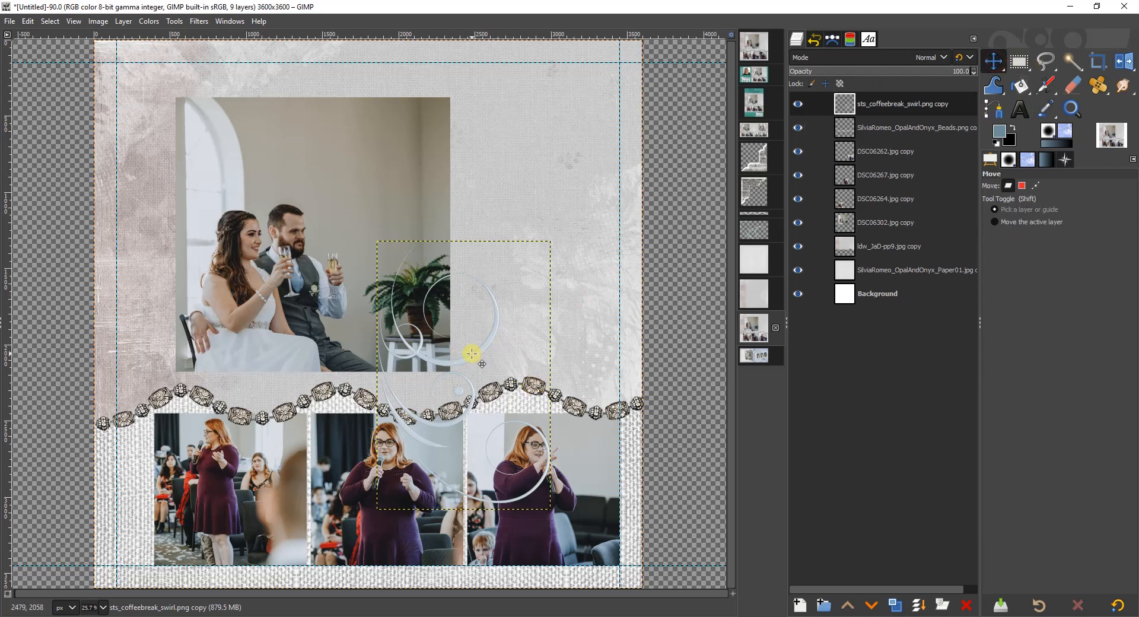
left_click_drag(472, 354, 471, 226)
left_click(870, 111)
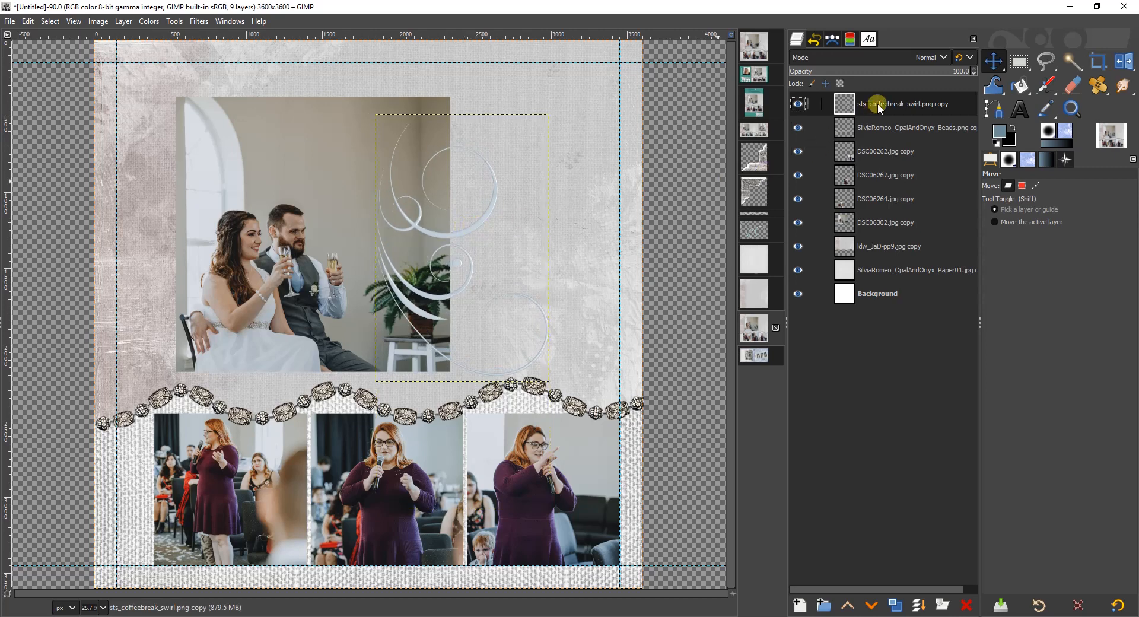
left_click_drag(879, 108, 880, 229)
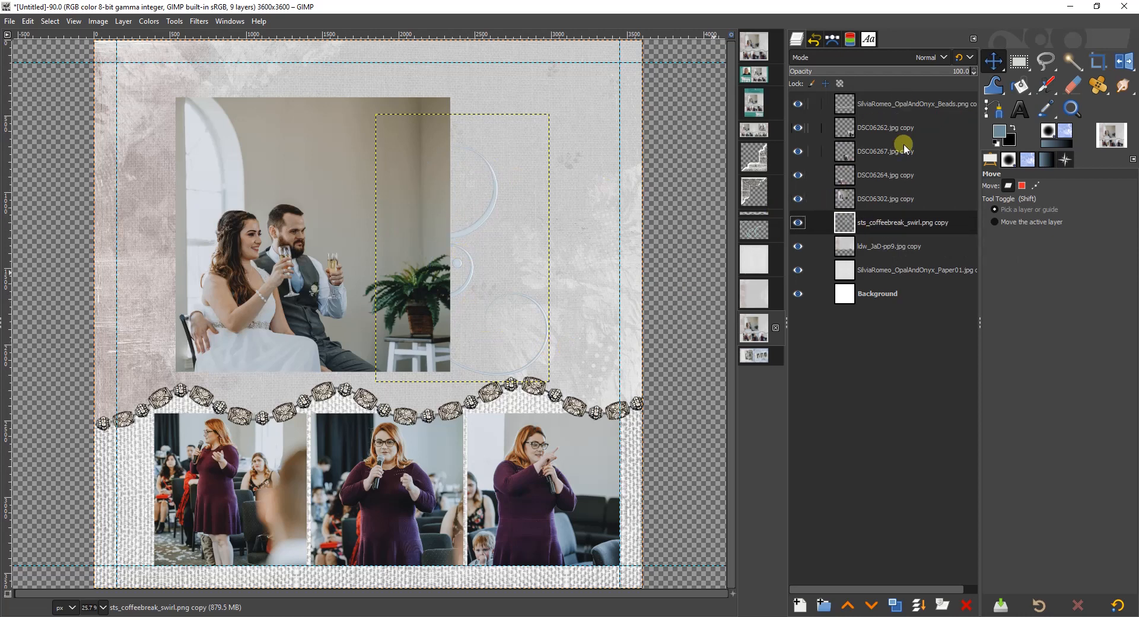
Step: Duplicate the swirl layer, flip the copy horizontally, and move it behind the couple photo's upper-left corner
left_click(896, 606)
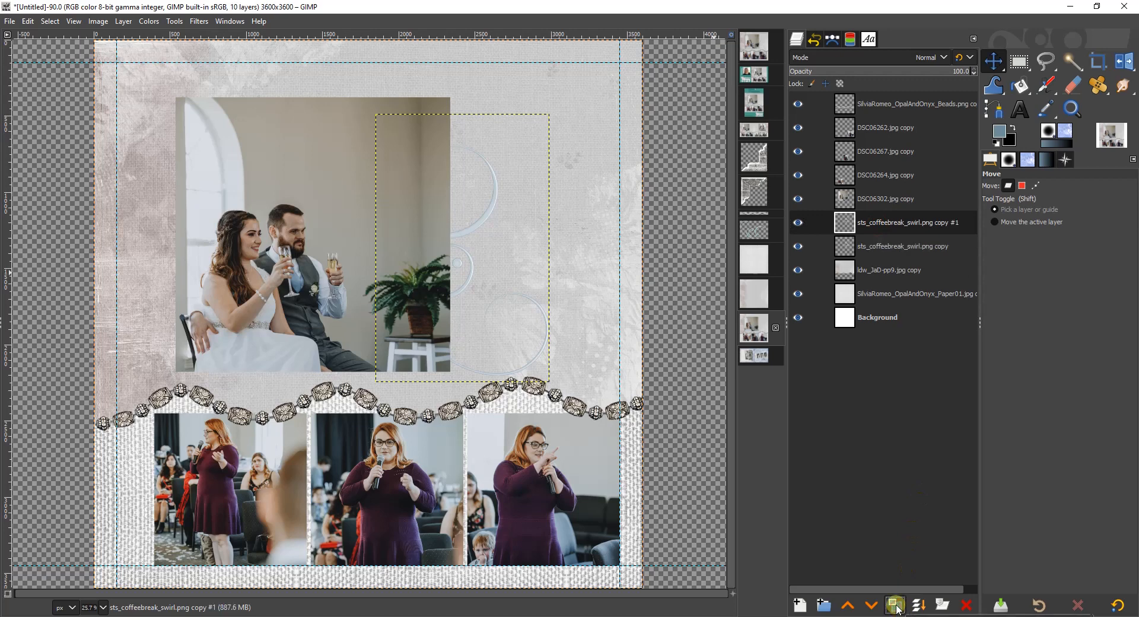
left_click(1123, 61)
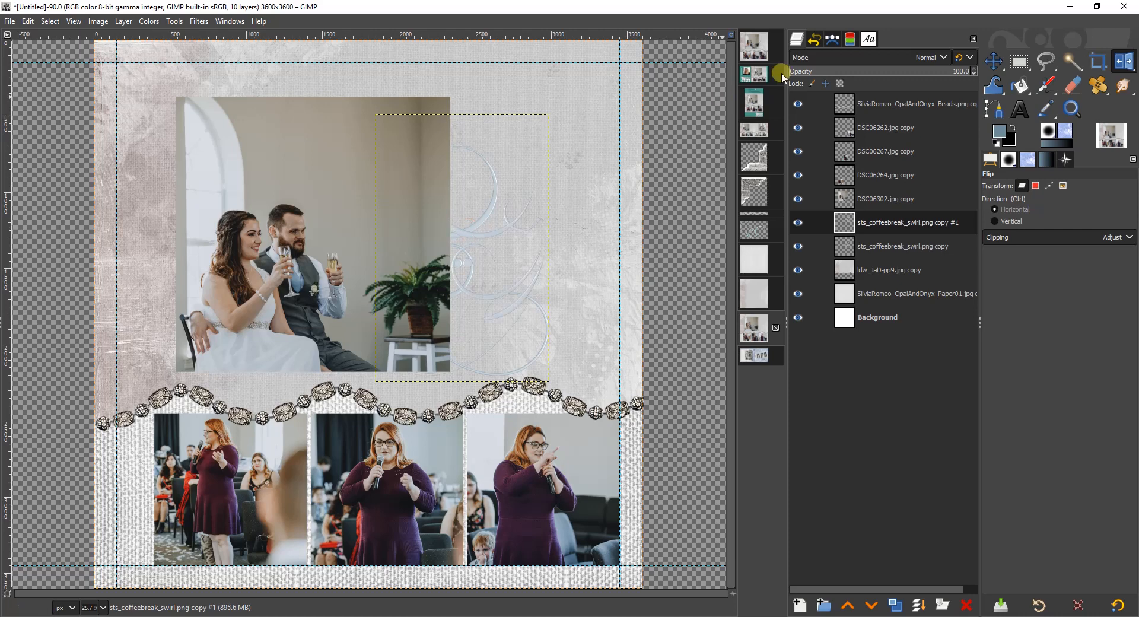
left_click(993, 61)
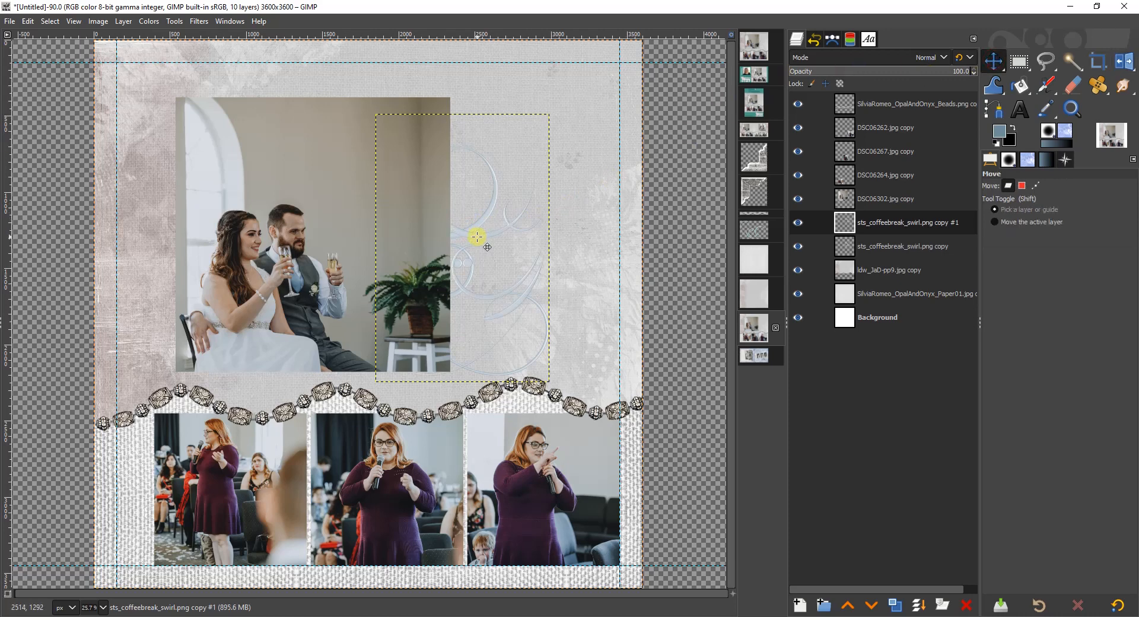
left_click_drag(476, 236, 213, 150)
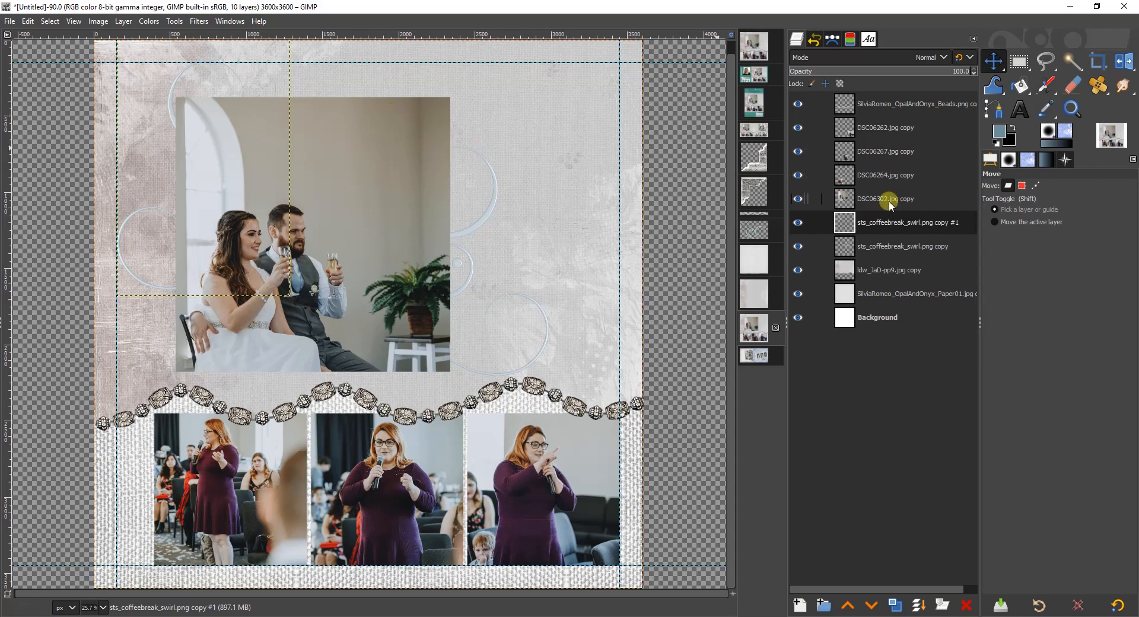
Step: Copy the ekipler_oct-posting-bonus_corner4 and corner1 images into the album page as new layers above the swirls
left_click(759, 158)
left_click(898, 103)
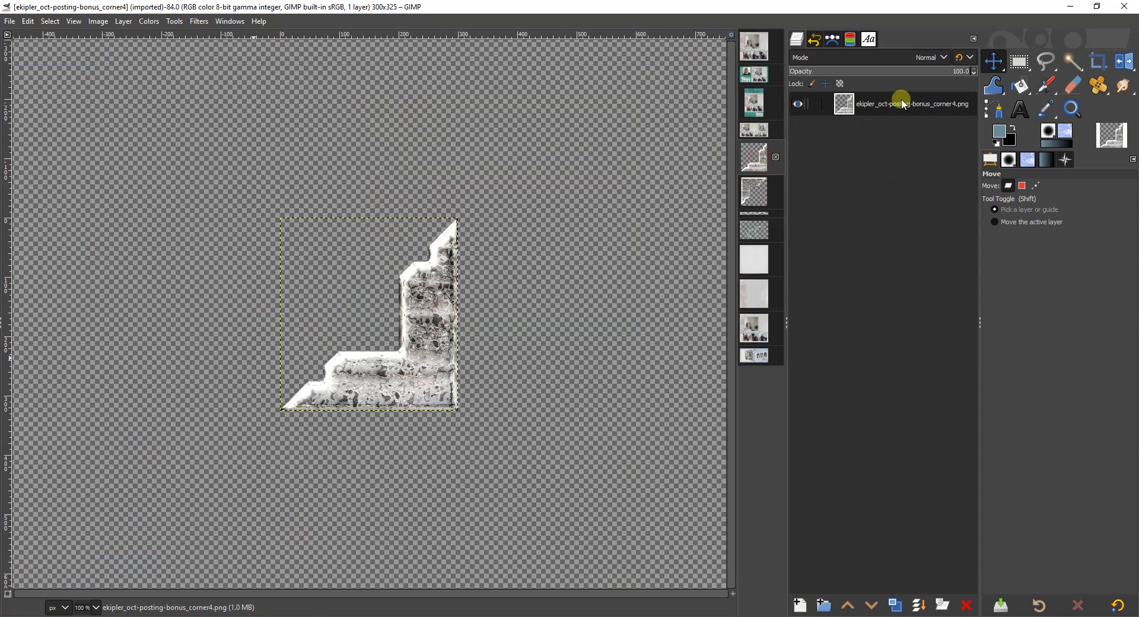
left_click_drag(903, 103, 531, 335)
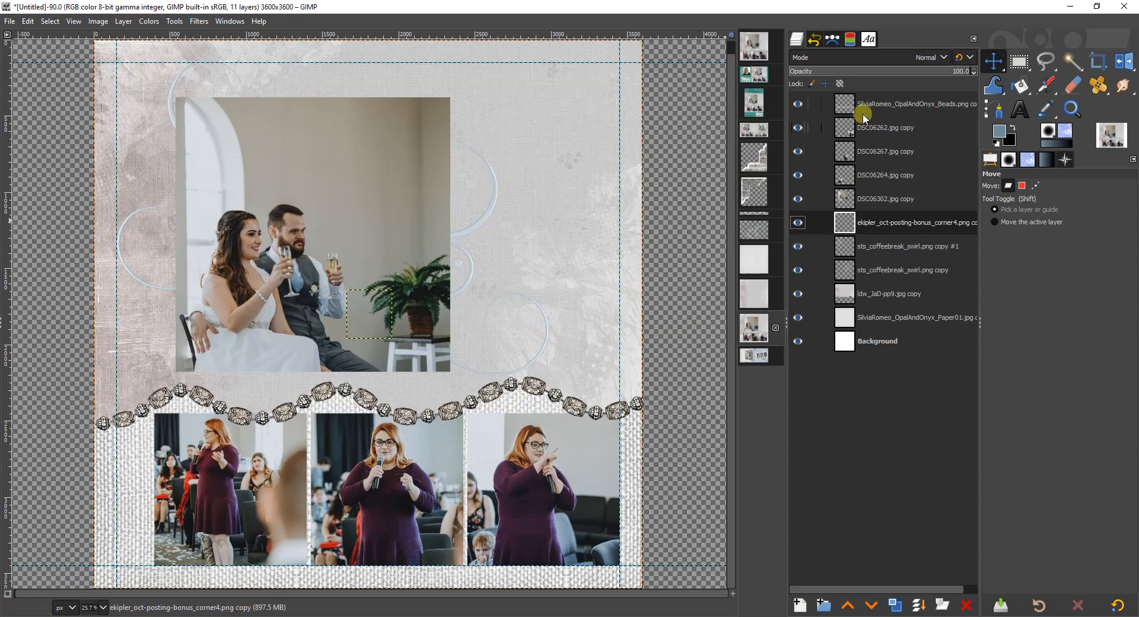
left_click(753, 191)
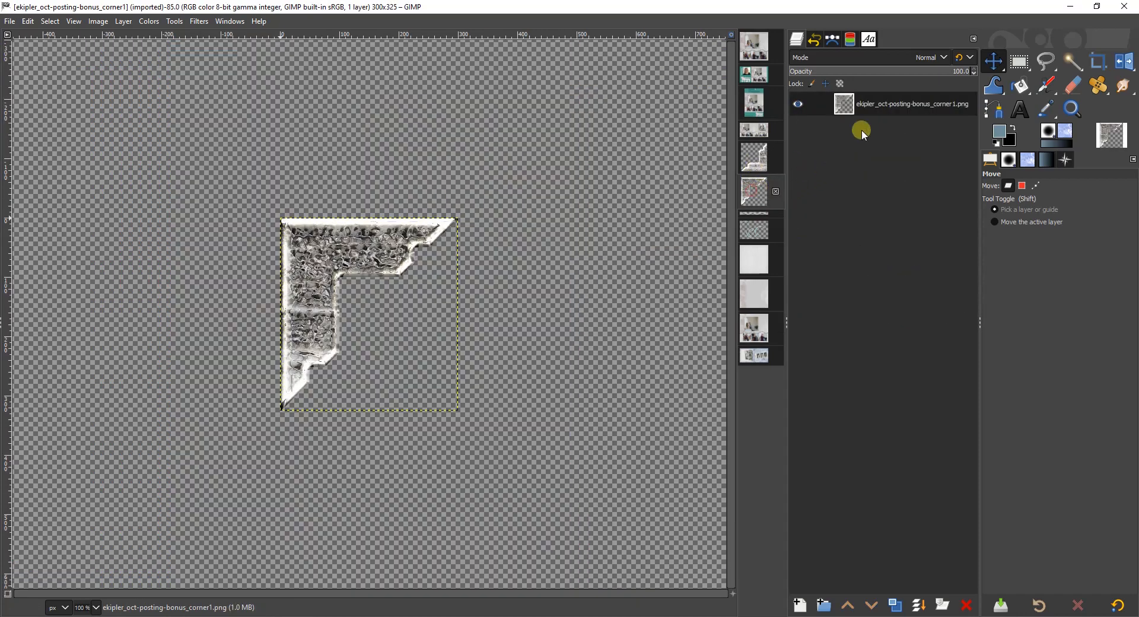
left_click_drag(860, 102, 537, 320)
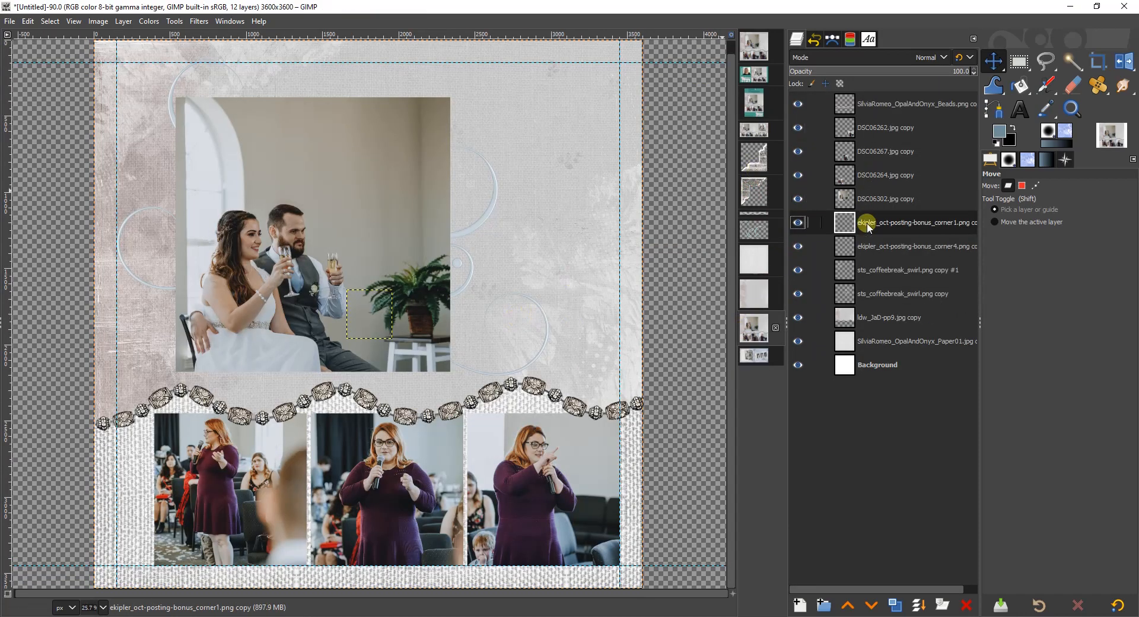
Step: Raise both corner layers above the bead layer and place them on the couple photo's upper-left and lower-right corners
left_click_drag(867, 226, 877, 105)
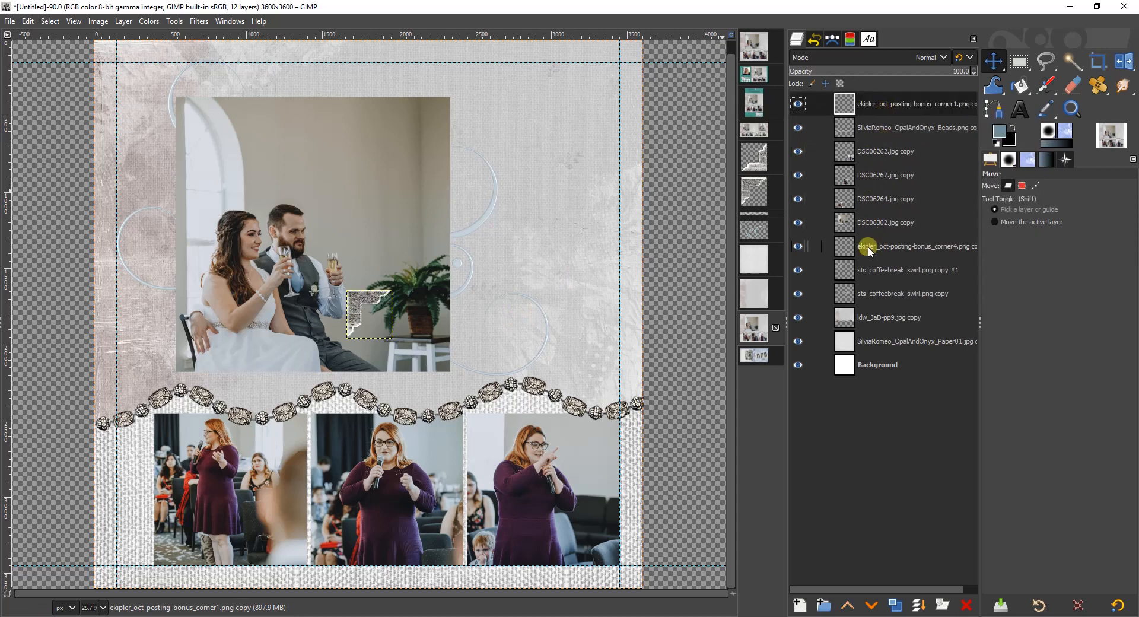
left_click_drag(868, 250, 884, 115)
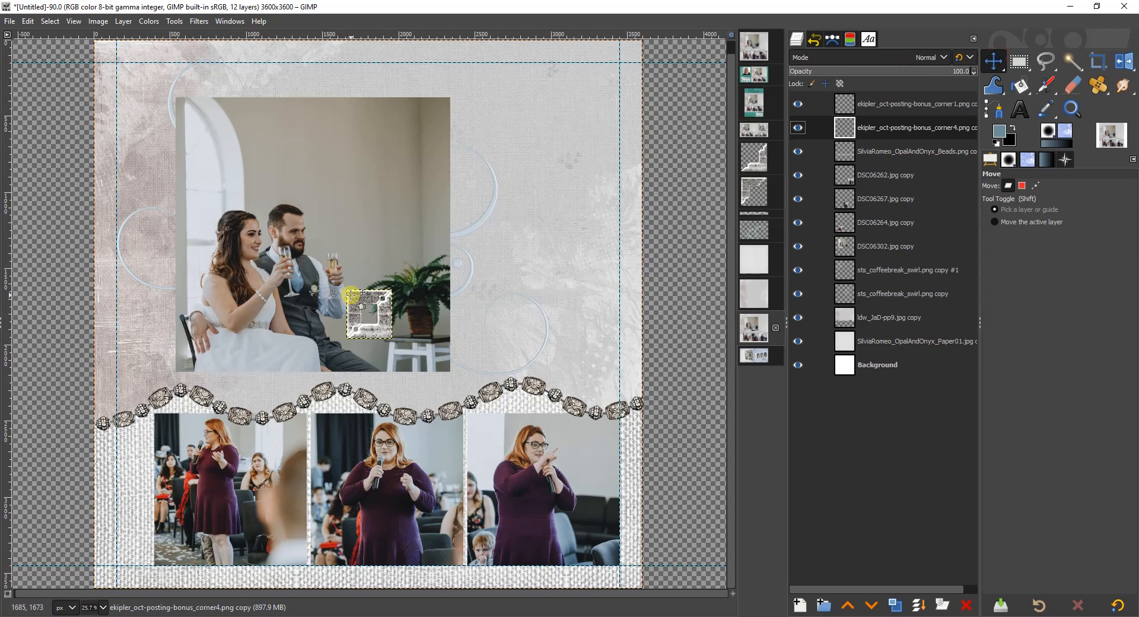
left_click_drag(352, 295, 178, 101)
left_click_drag(369, 332, 428, 366)
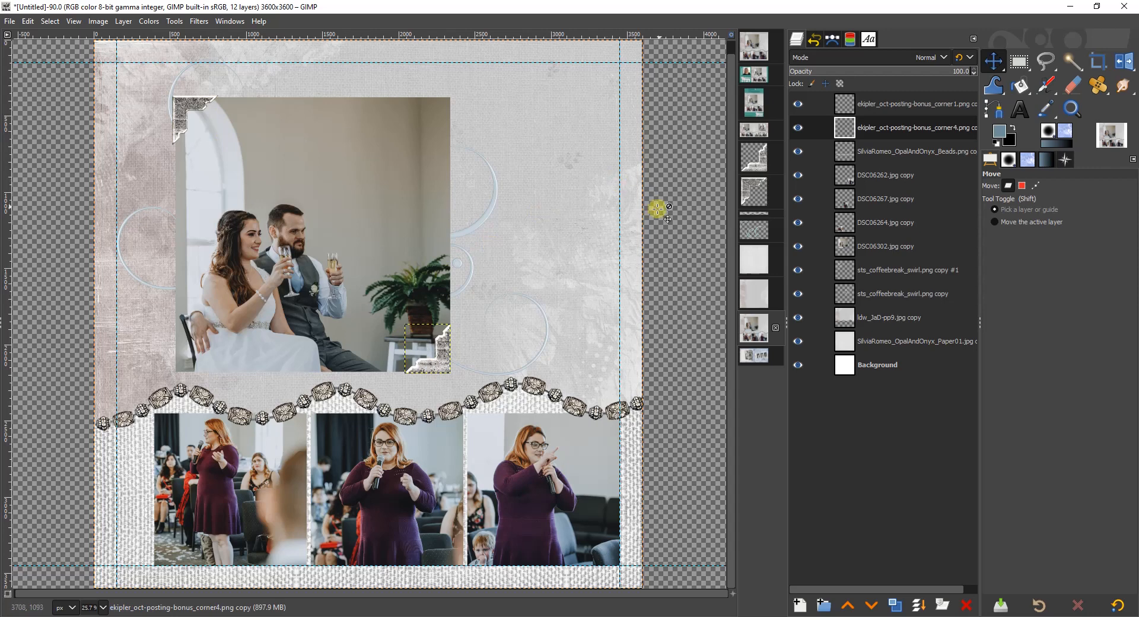
Step: Duplicate the couple photo's upper-left corner embellishment onto the first bottom-row photo and scale the copy proportionally to 150 px wide
left_click(175, 109)
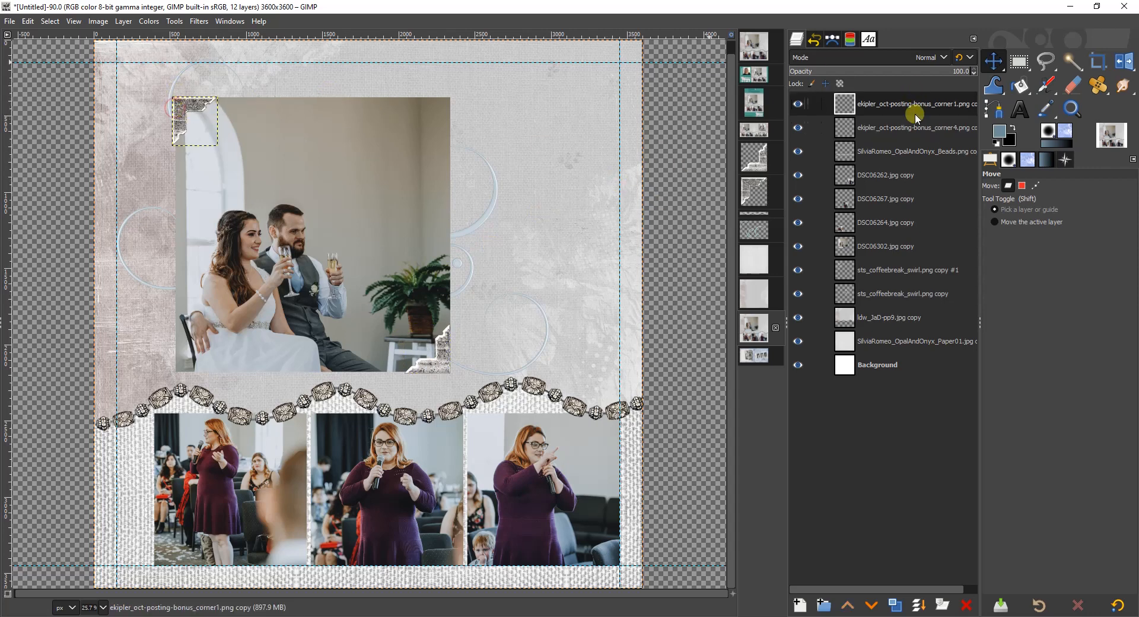
left_click(894, 605)
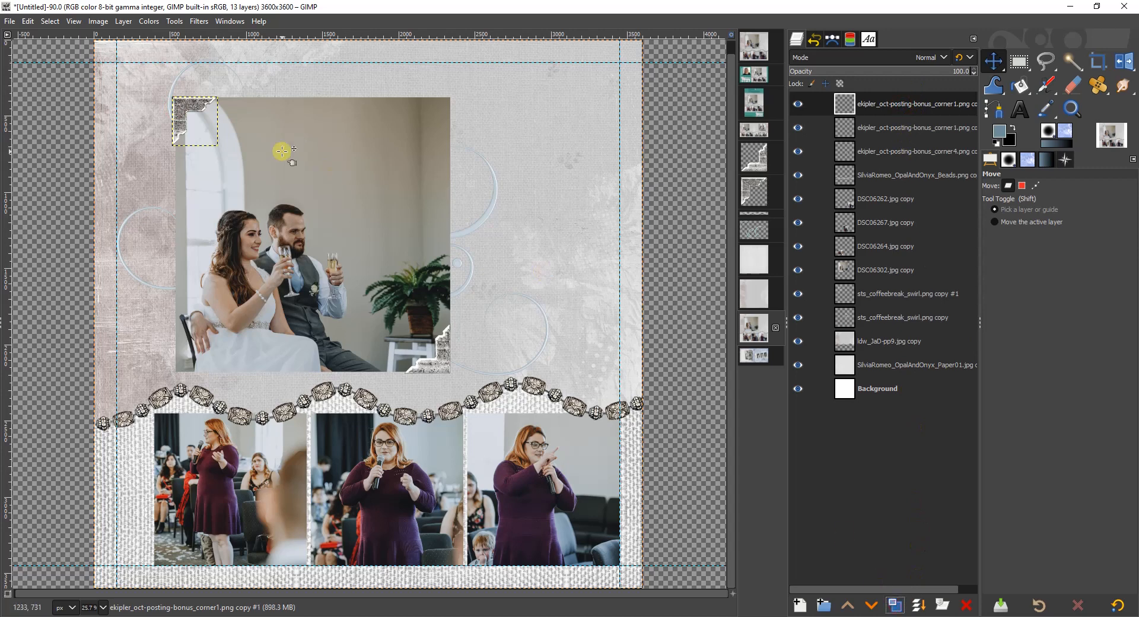
left_click_drag(191, 120, 175, 461)
left_click(1120, 63)
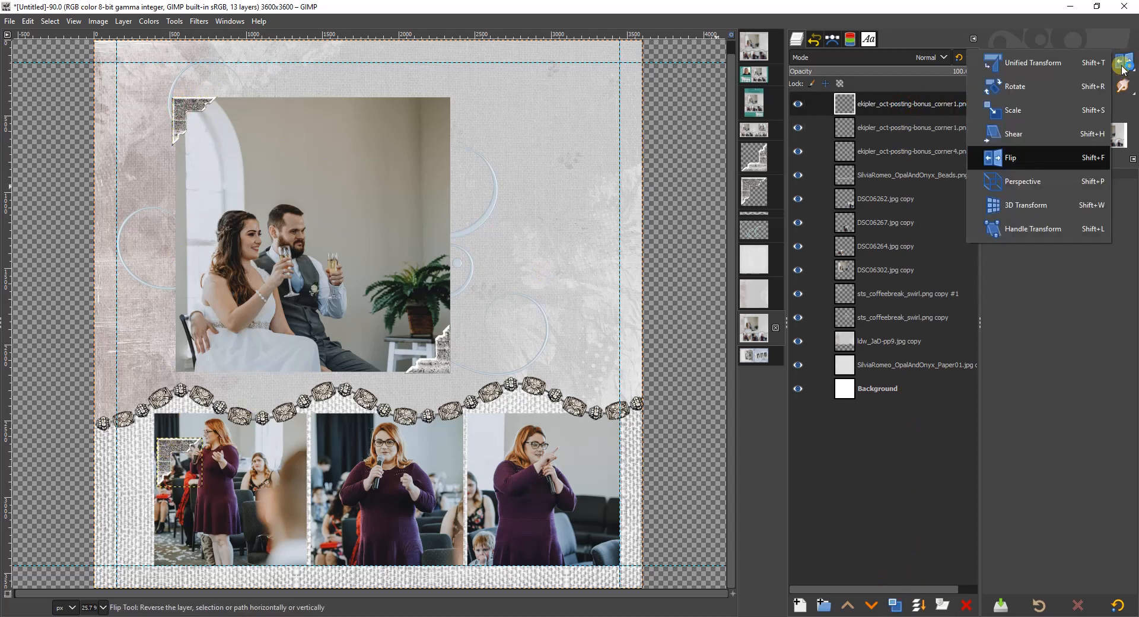
left_click(1014, 111)
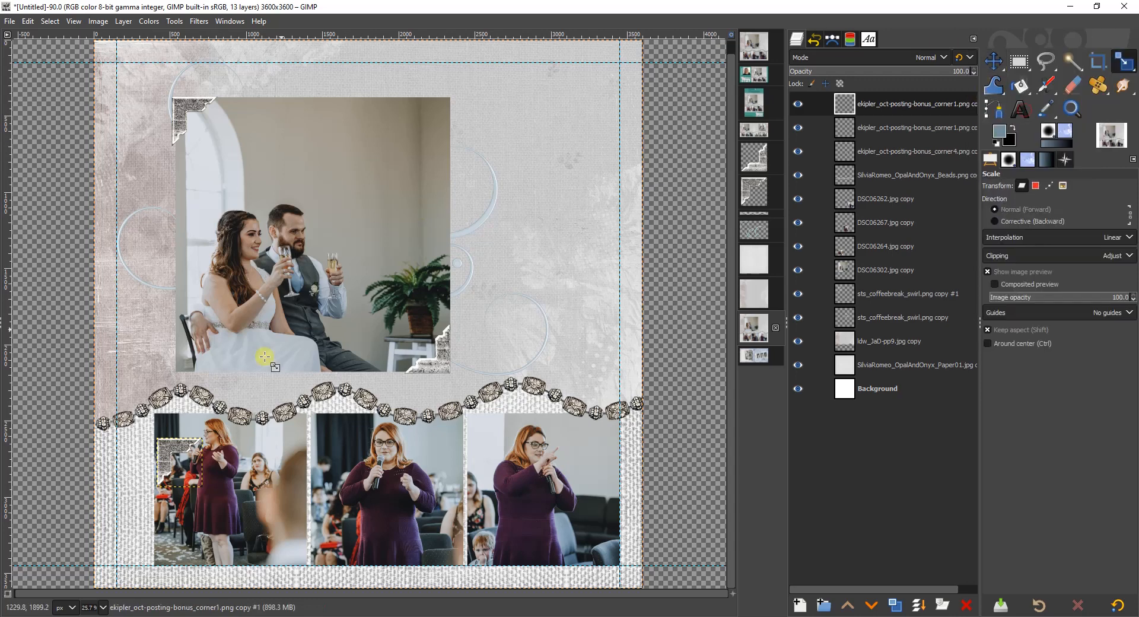
left_click(391, 239)
left_click_drag(611, 71, 568, 72)
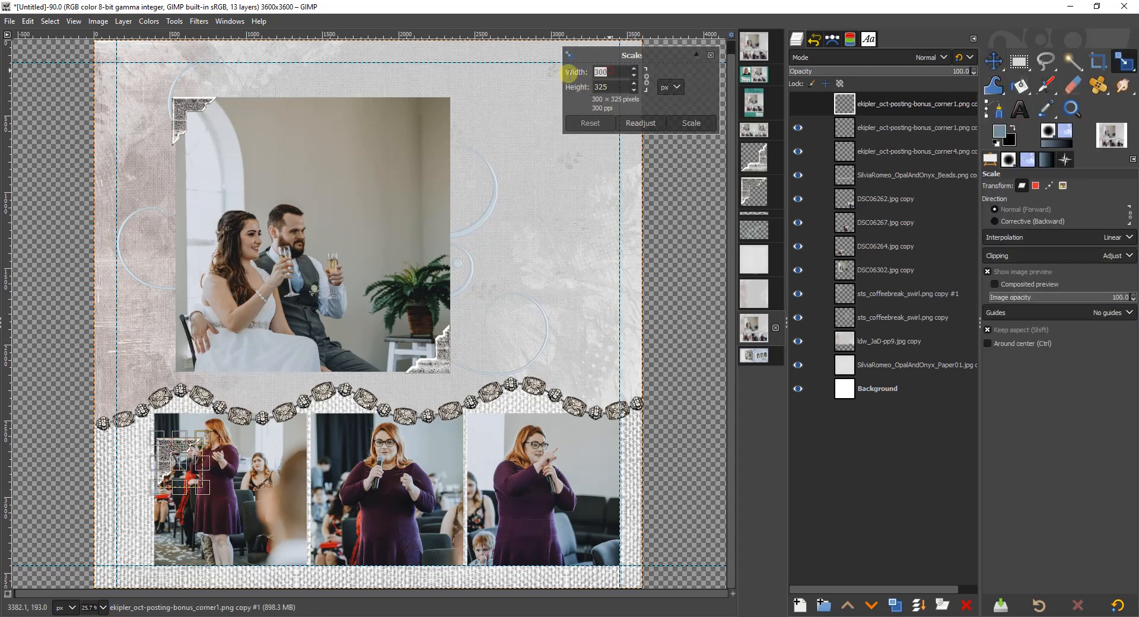
type("150")
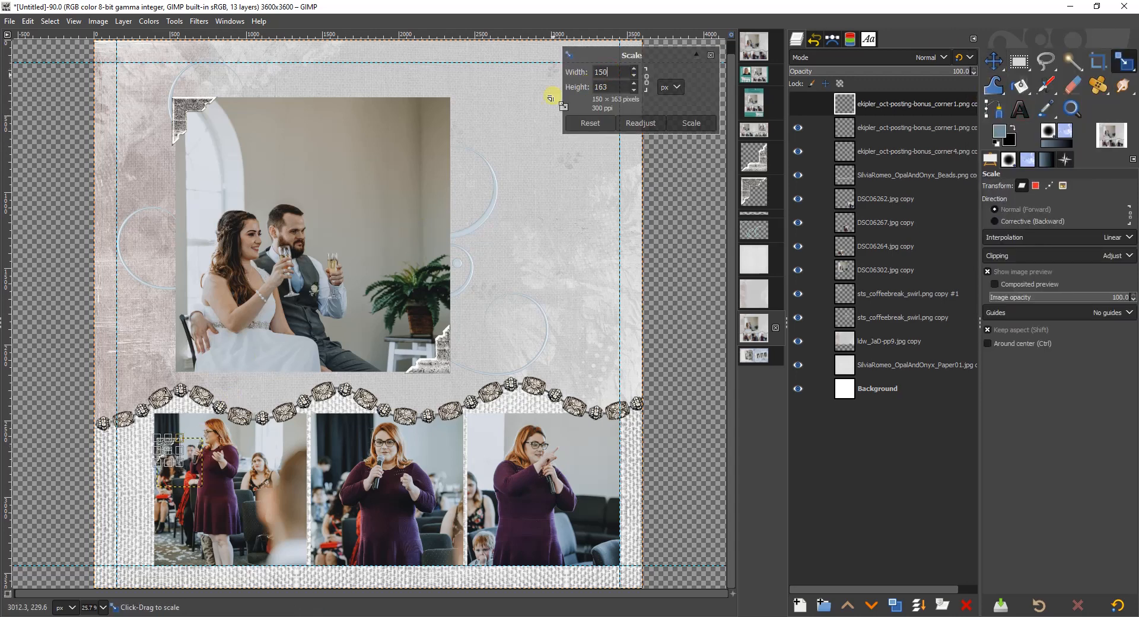
left_click(705, 126)
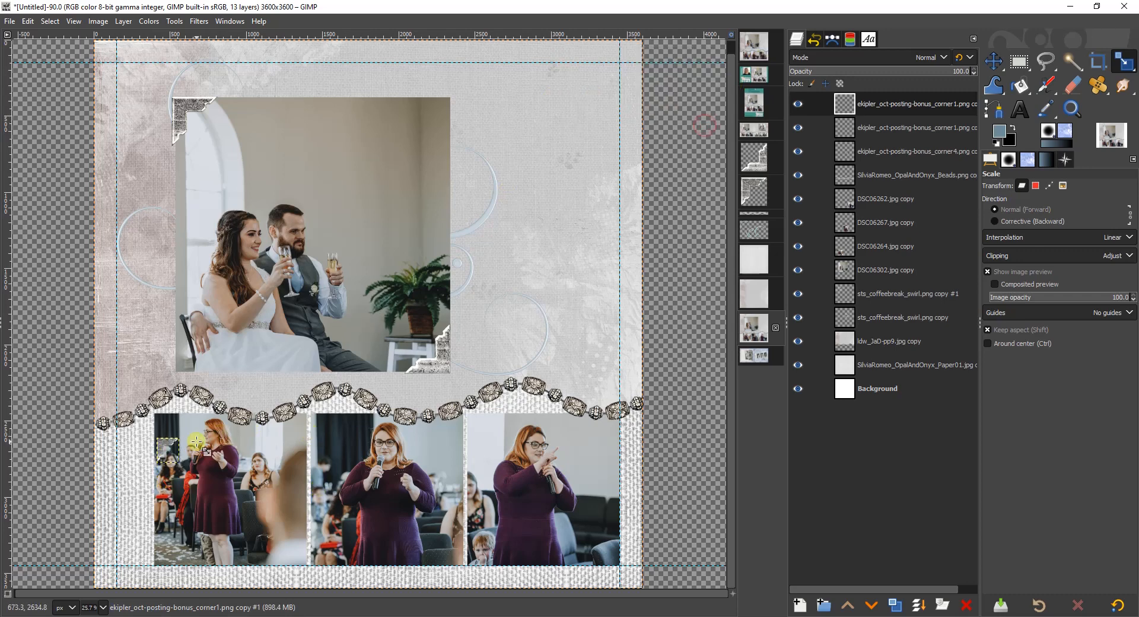
Step: Align the small corner copy with the upper-left corner of the first bottom-row photo
key("m")
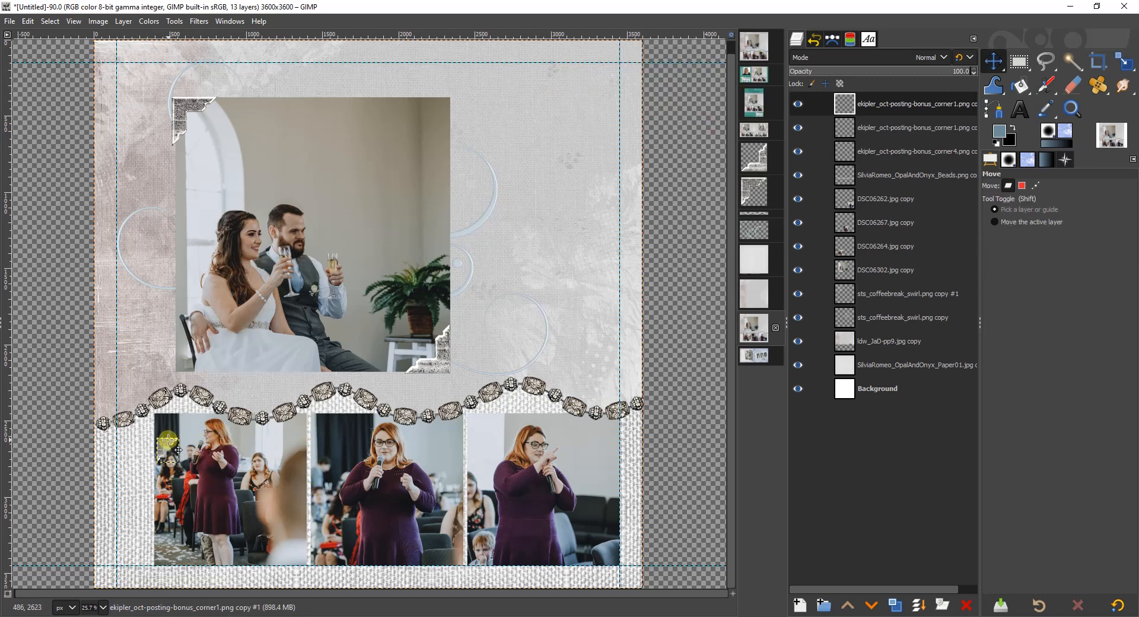
left_click_drag(171, 452, 170, 426)
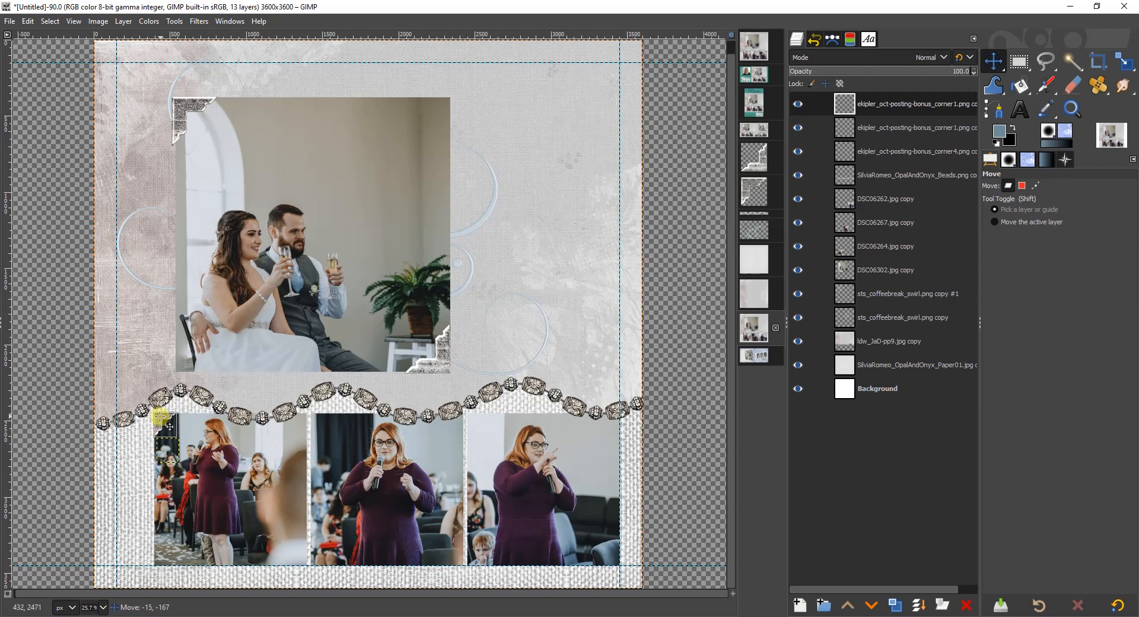
left_click_drag(168, 427, 169, 427)
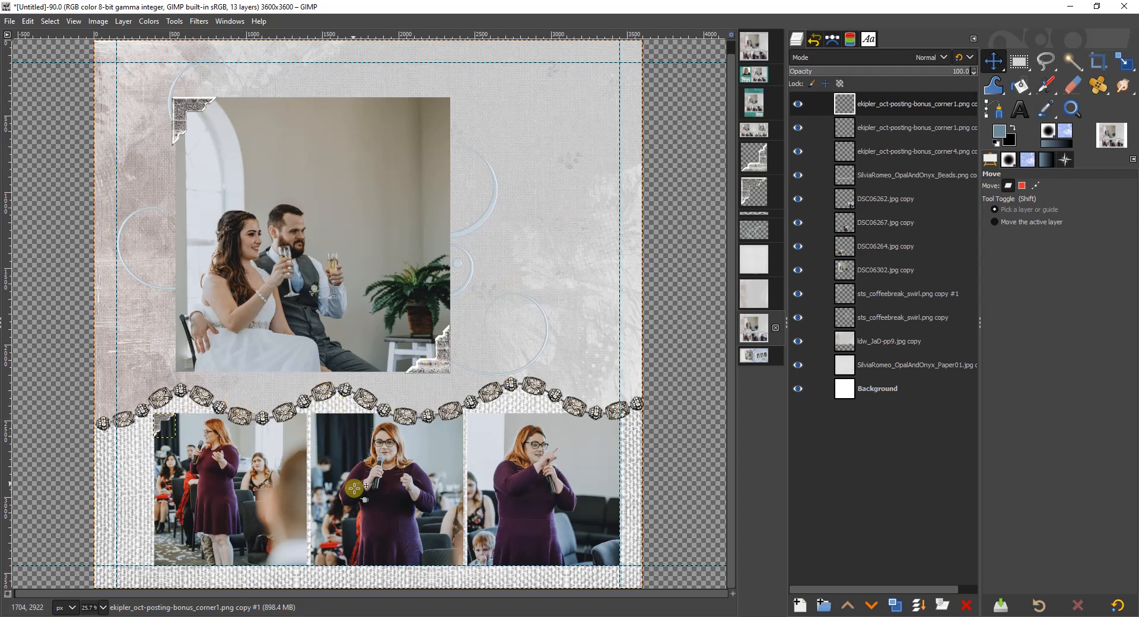
left_click(428, 365)
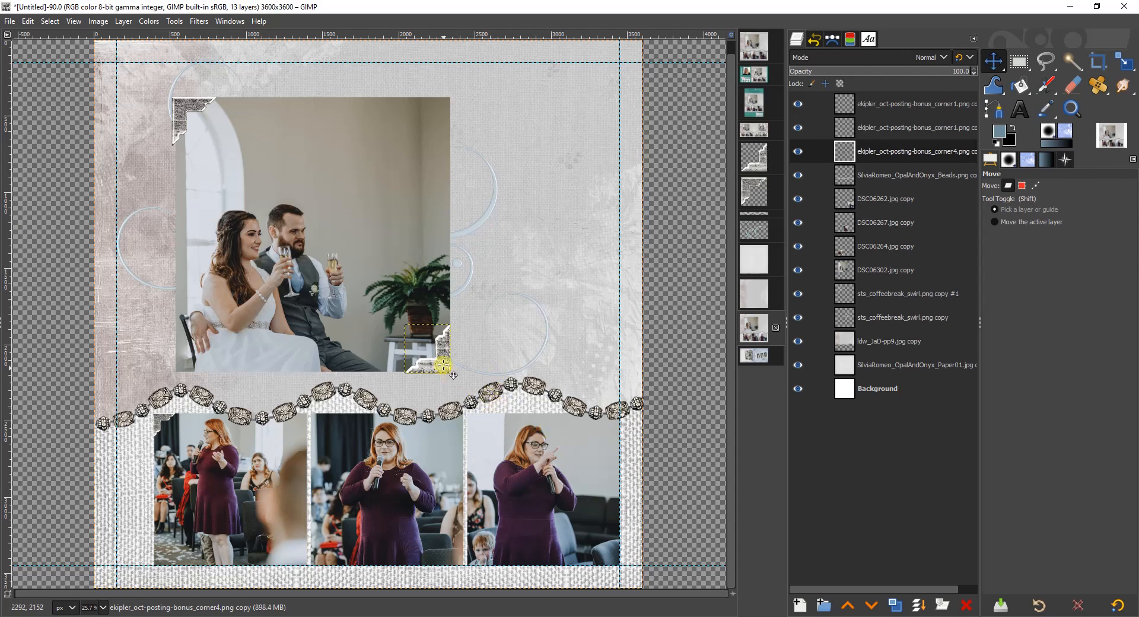
Step: Duplicate the DSC06302 couple photo layer, select the copy's outline from its alpha, and feather the selection by 25 px
left_click(875, 270)
left_click(894, 606)
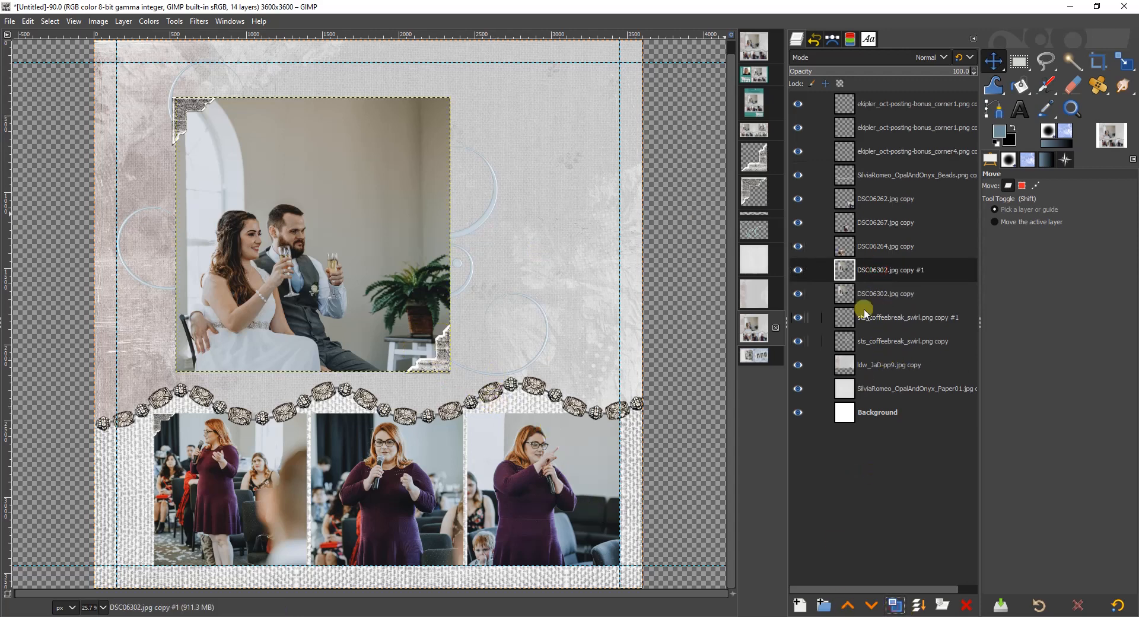
right_click(883, 272)
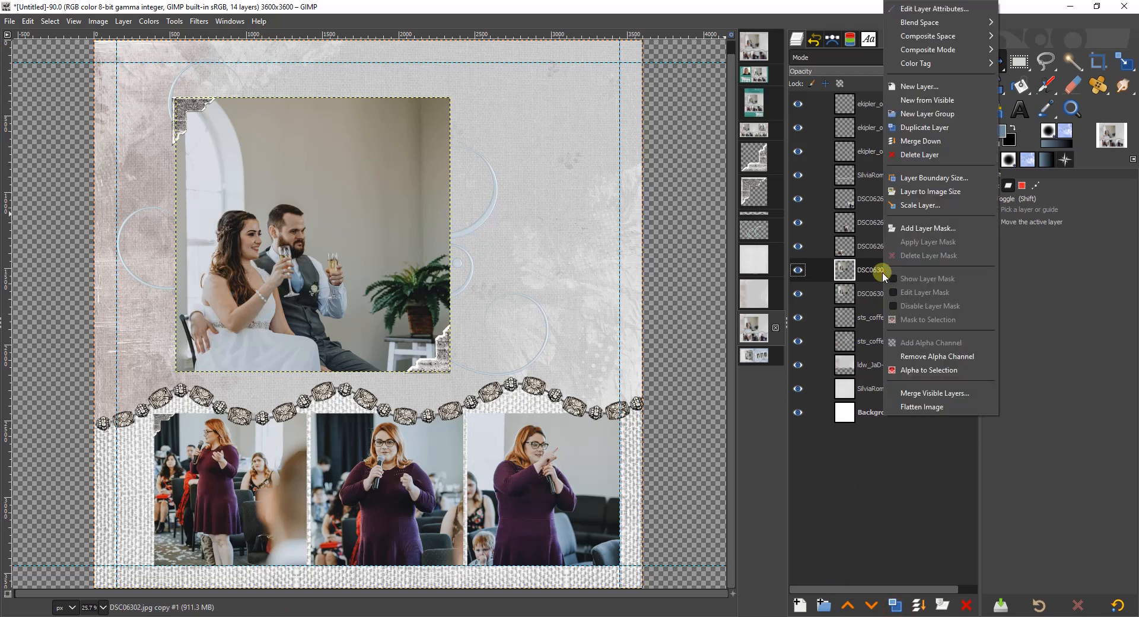
left_click(920, 370)
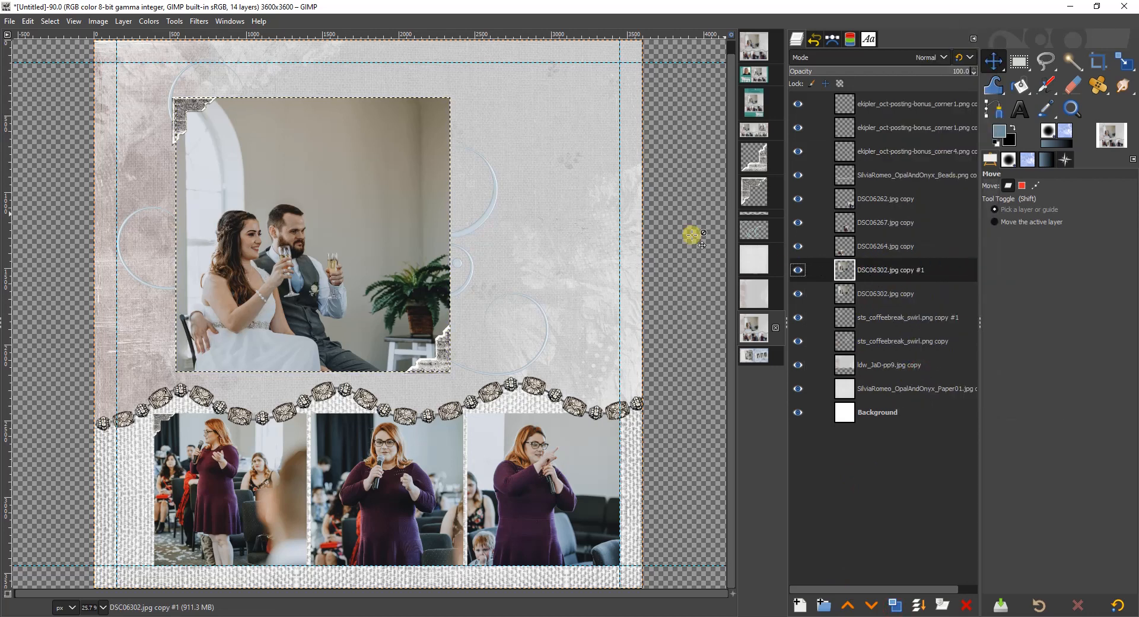
right_click(557, 245)
mouse_move(604, 289)
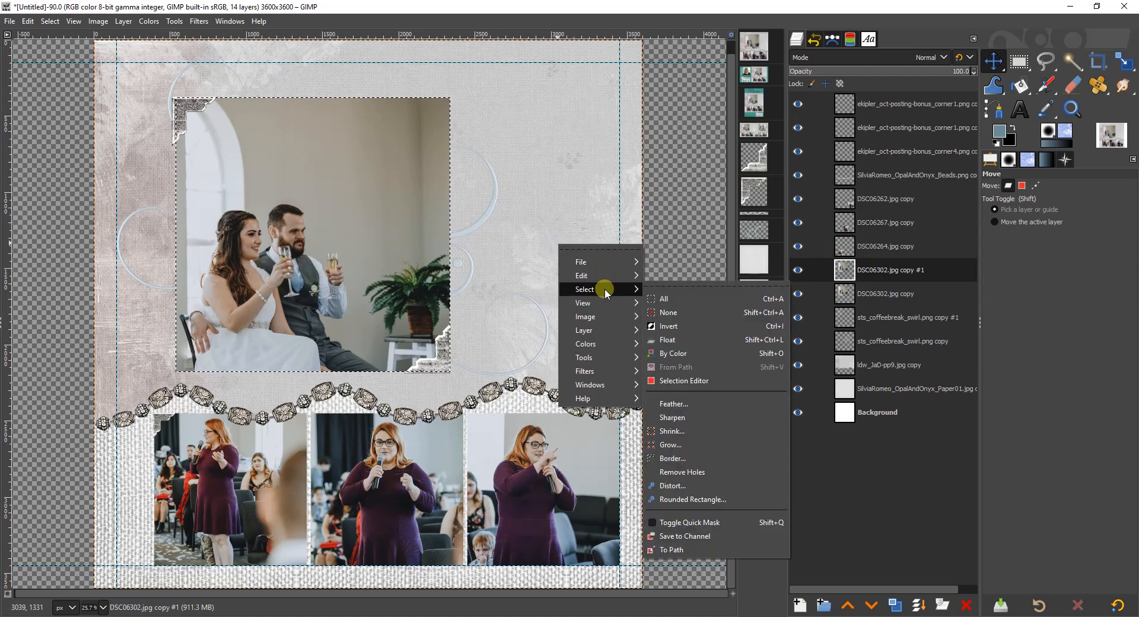
left_click(691, 406)
left_click(703, 457)
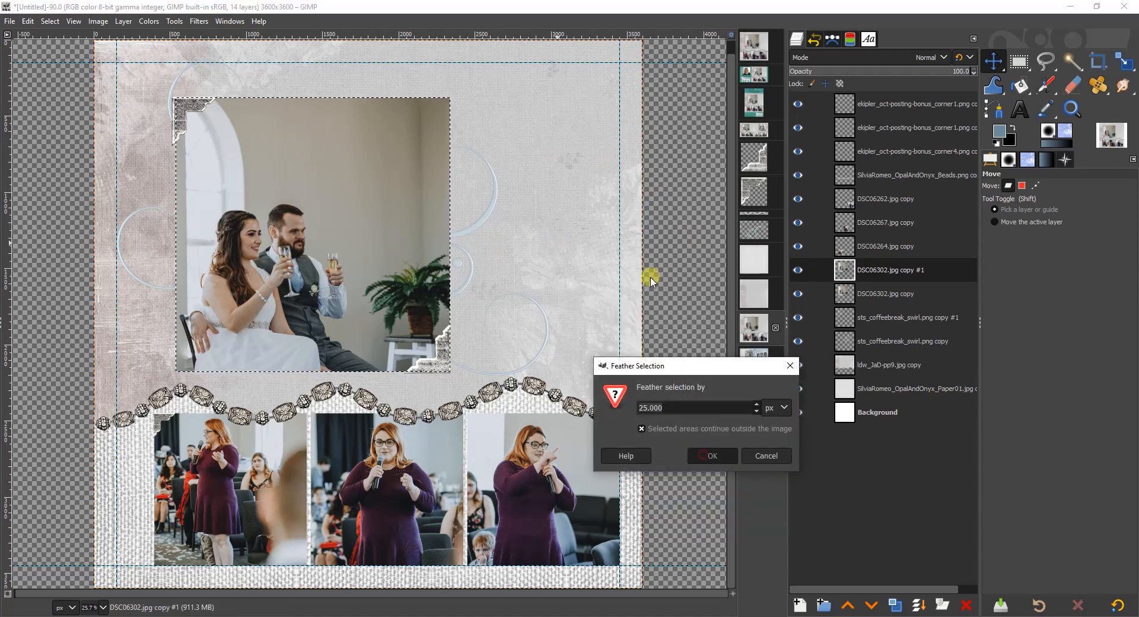
Step: Shrink the selection to clear the couple photo copy's interior, and set the remaining edge layer's blend mode to Difference
right_click(571, 191)
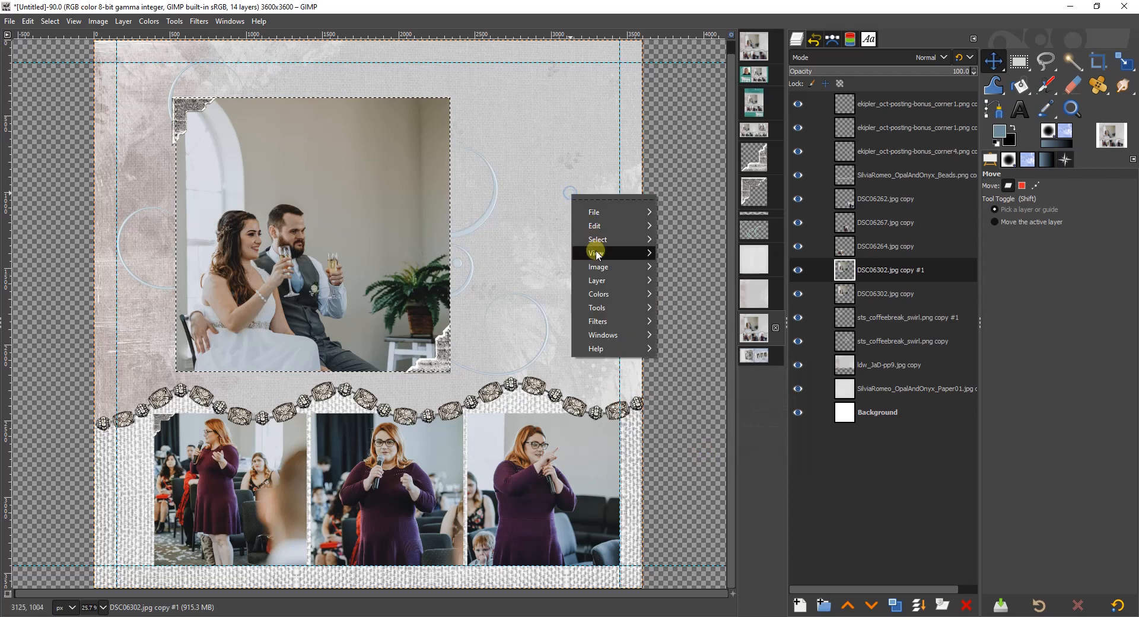
mouse_move(599, 239)
left_click(687, 381)
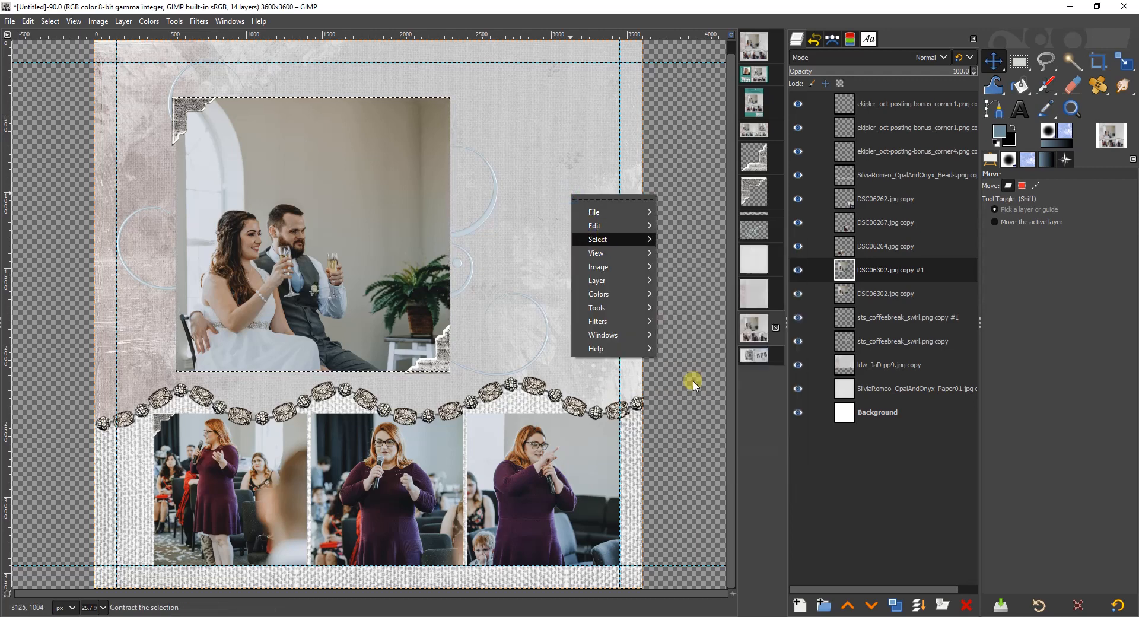
left_click(712, 432)
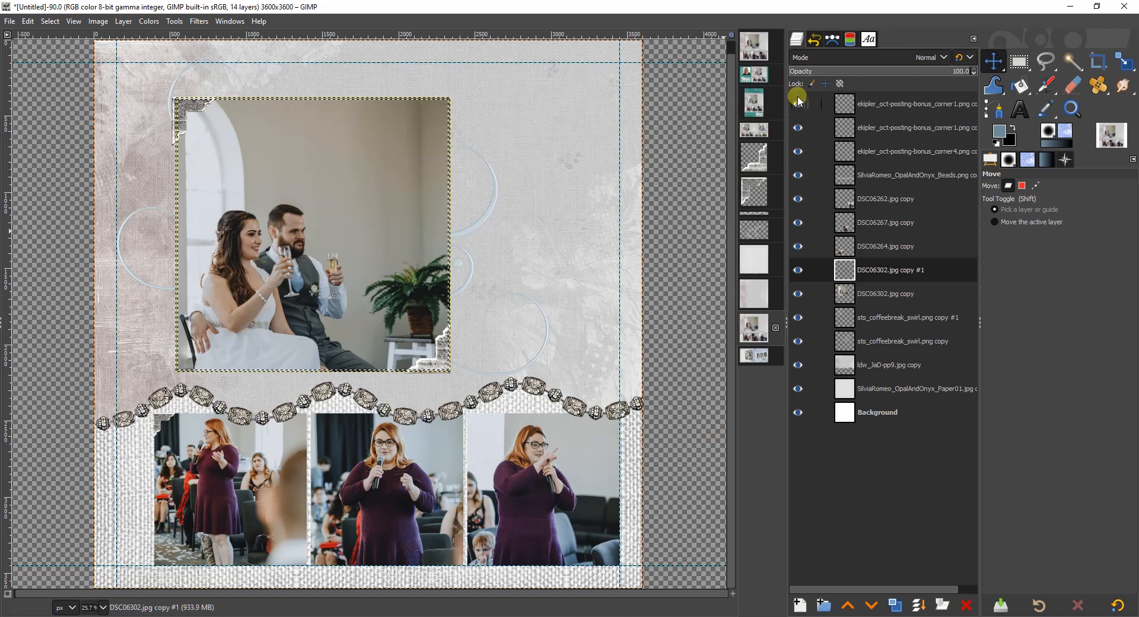
left_click(816, 55)
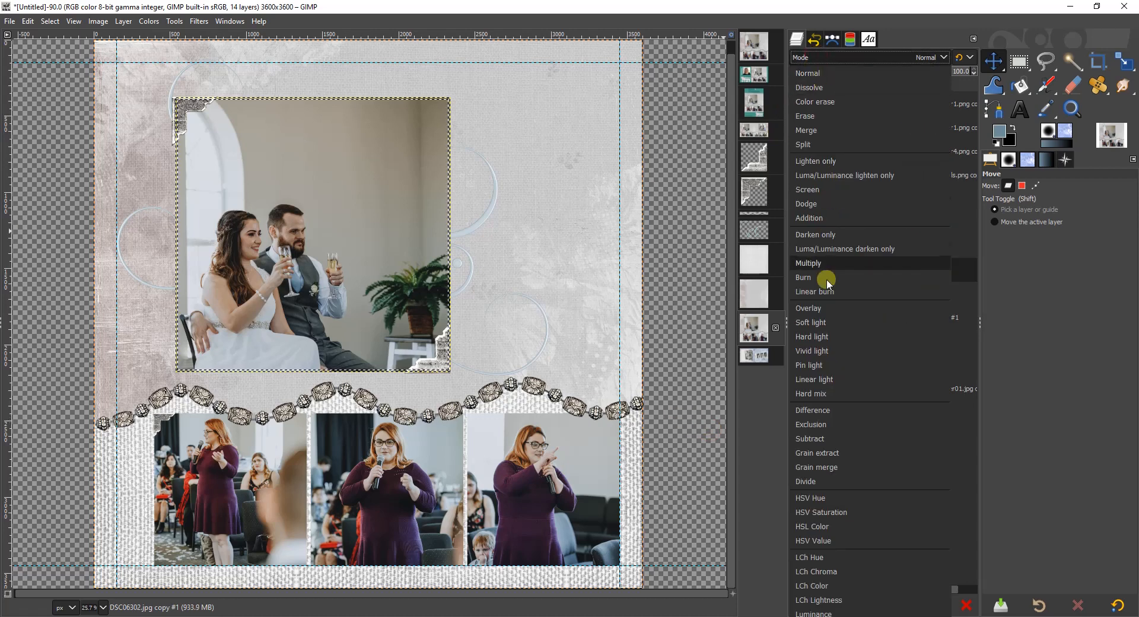
left_click(817, 410)
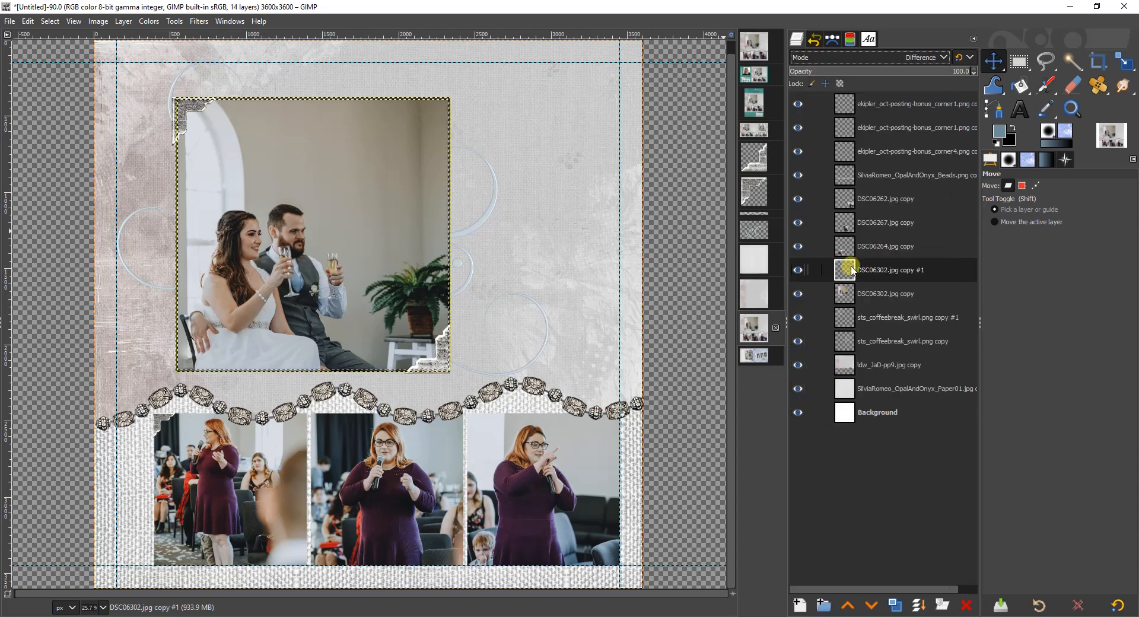
Step: Duplicate the DSC06264 photo layer, select the copy's outline from its alpha, and feather the selection by 25 px
left_click(875, 248)
left_click(897, 605)
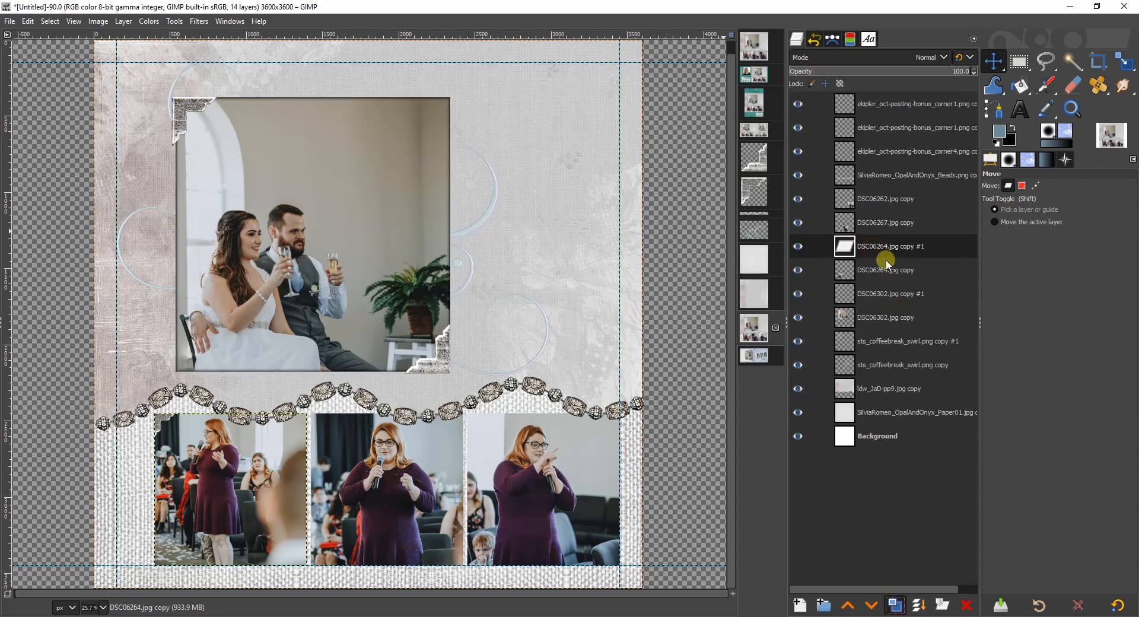
right_click(883, 249)
left_click(933, 370)
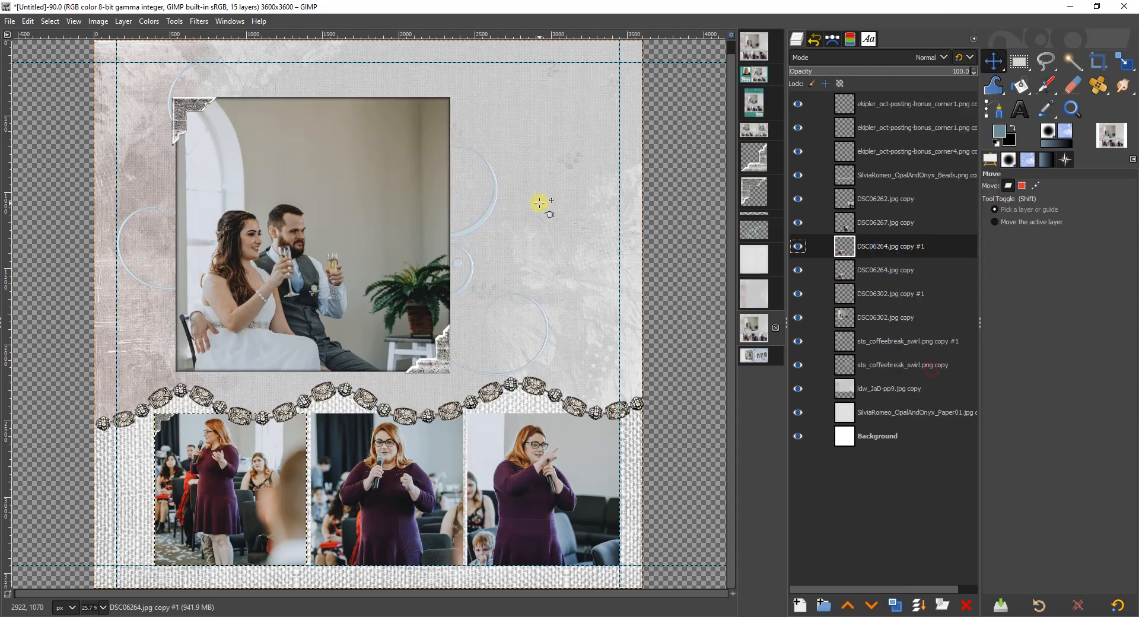
right_click(540, 201)
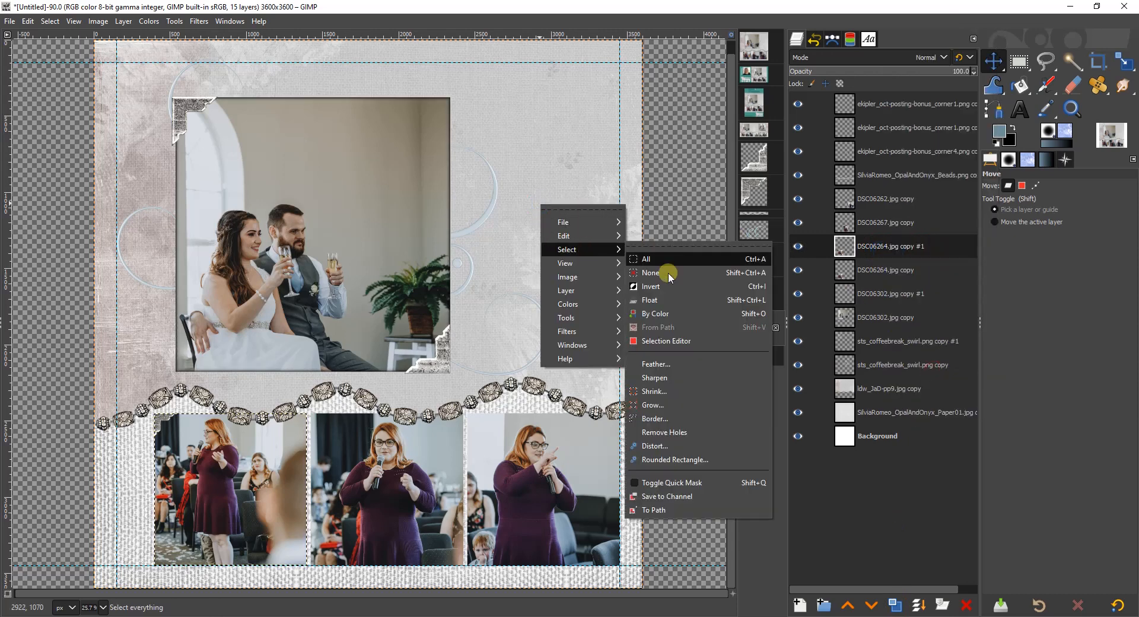
left_click(654, 363)
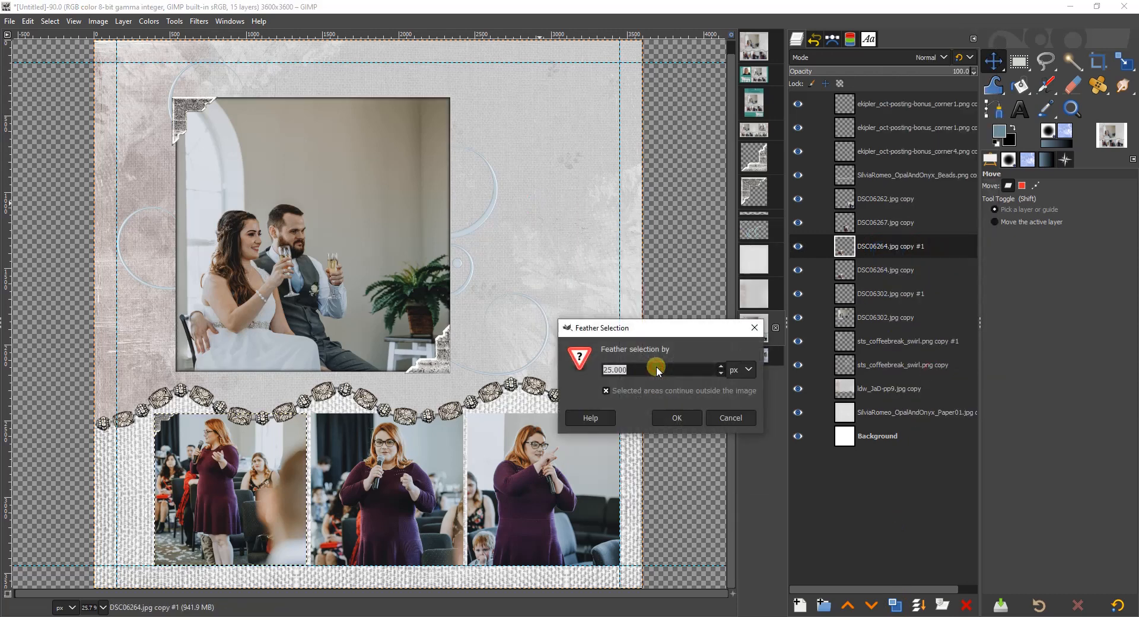
left_click(679, 418)
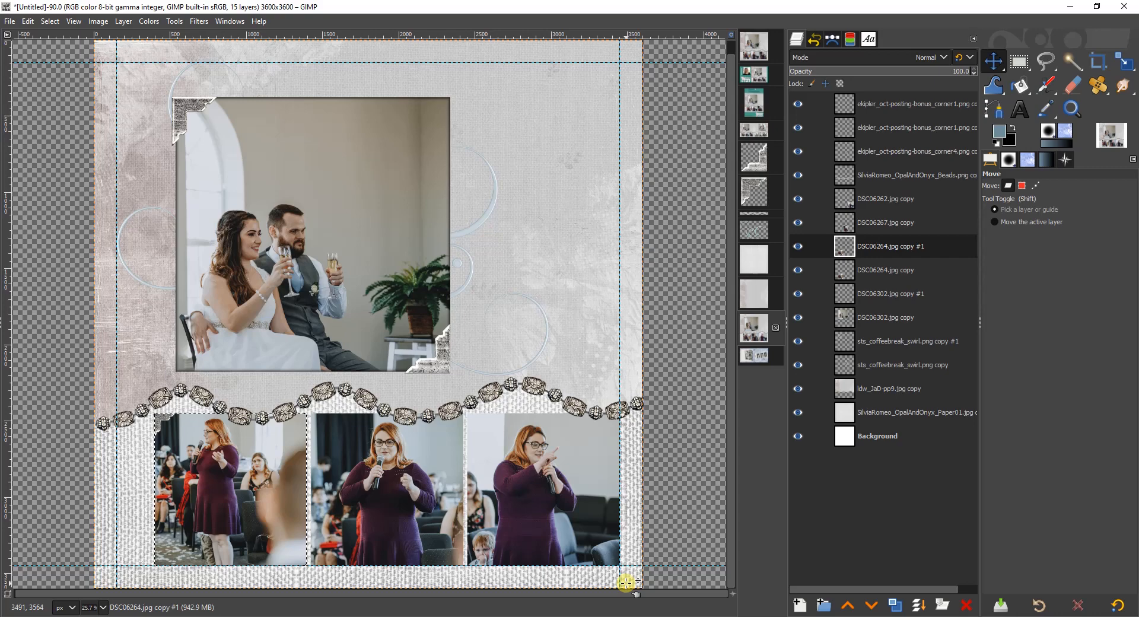
Step: Switch to the first open album page image, the finished XCF version of the speech page
left_click(759, 56)
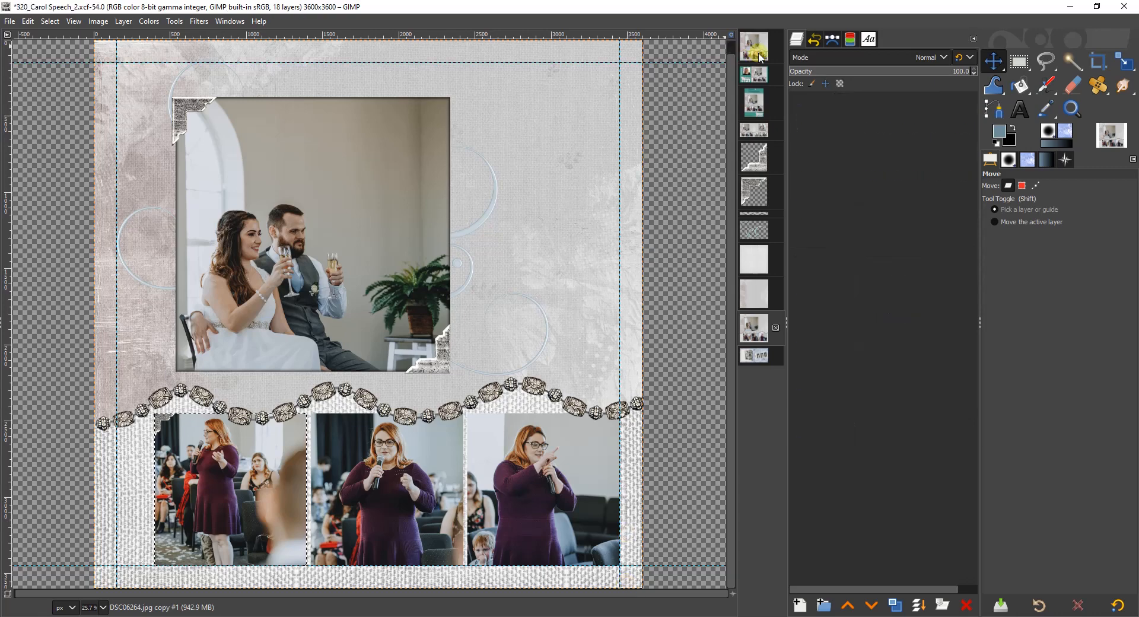